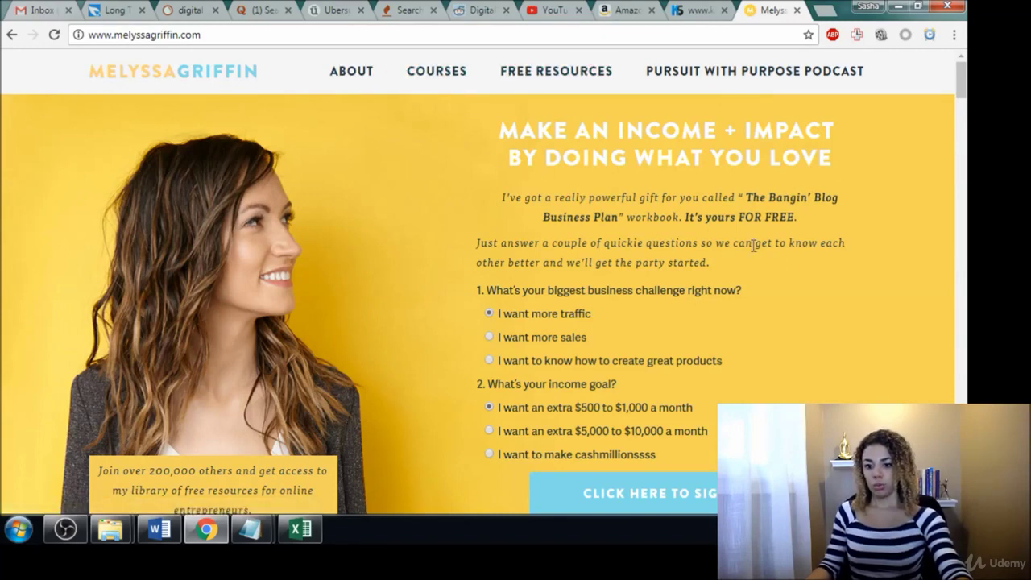
# Step: Copy the phrase "Blog Business Plan" from the web page's intro text into the blank Notepad document
pyautogui.moveTo(816, 198); pyautogui.dragTo(619, 218)
pyautogui.hotkey('ctrl', 'c')
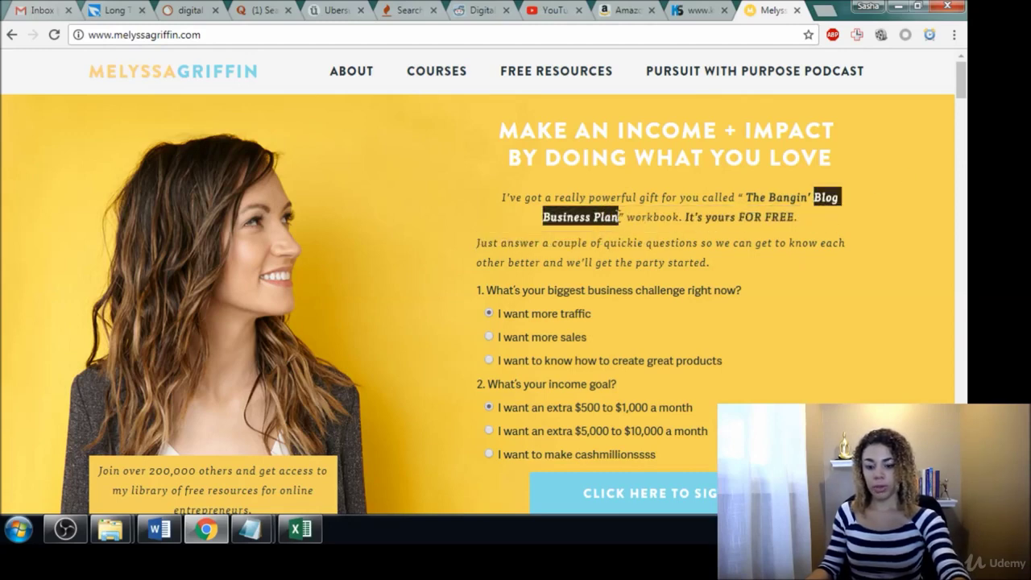
pyautogui.moveTo(251, 530)
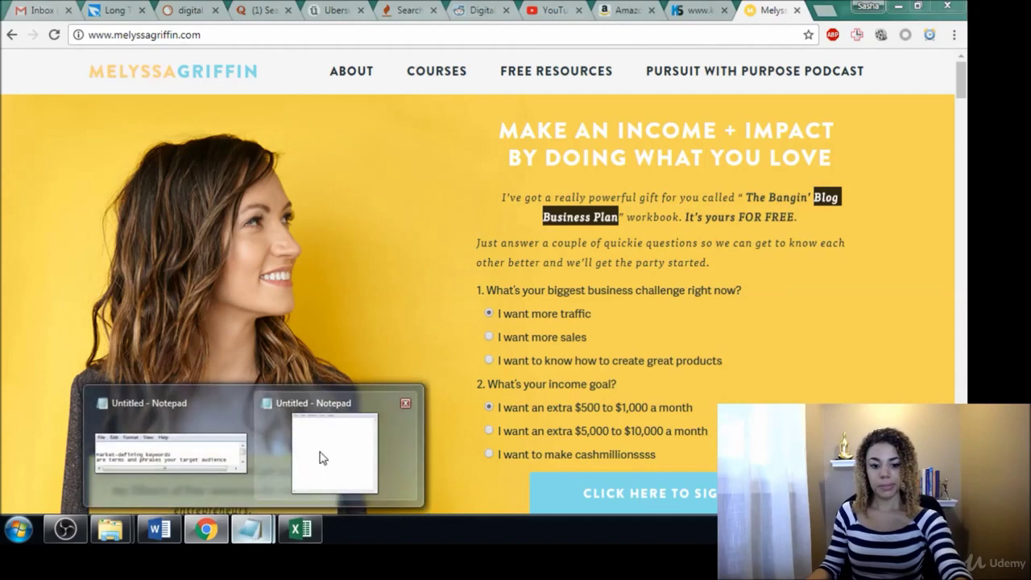
pyautogui.click(325, 456)
pyautogui.hotkey('ctrl', 'v')
# Step: Copy "Business Plan" from the page's intro and add the lines "Business Plan" and "Business Plan workbook" to the Notepad list
pyautogui.click(786, 295)
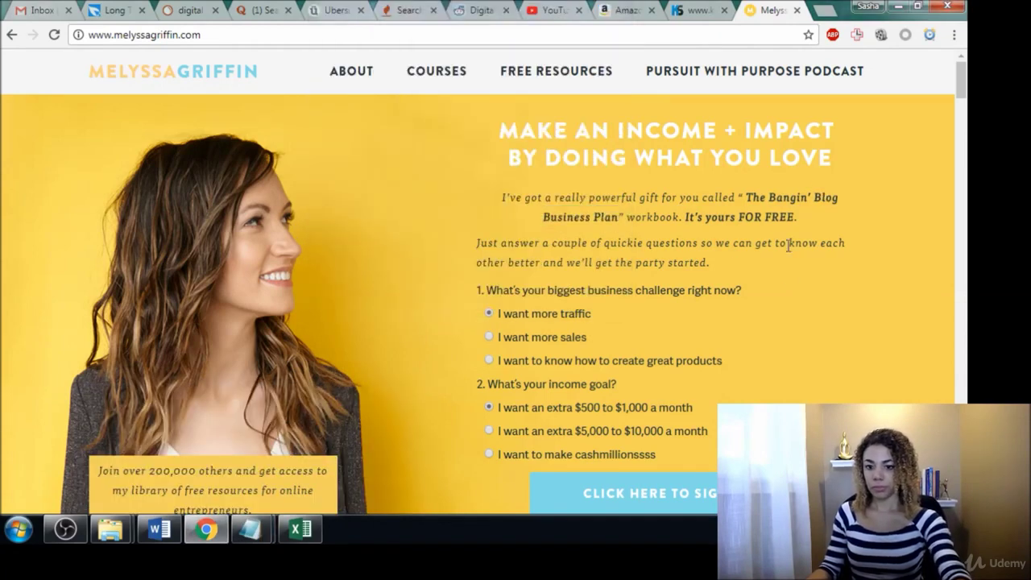
pyautogui.moveTo(618, 219); pyautogui.dragTo(545, 219)
pyautogui.hotkey('ctrl', 'c')
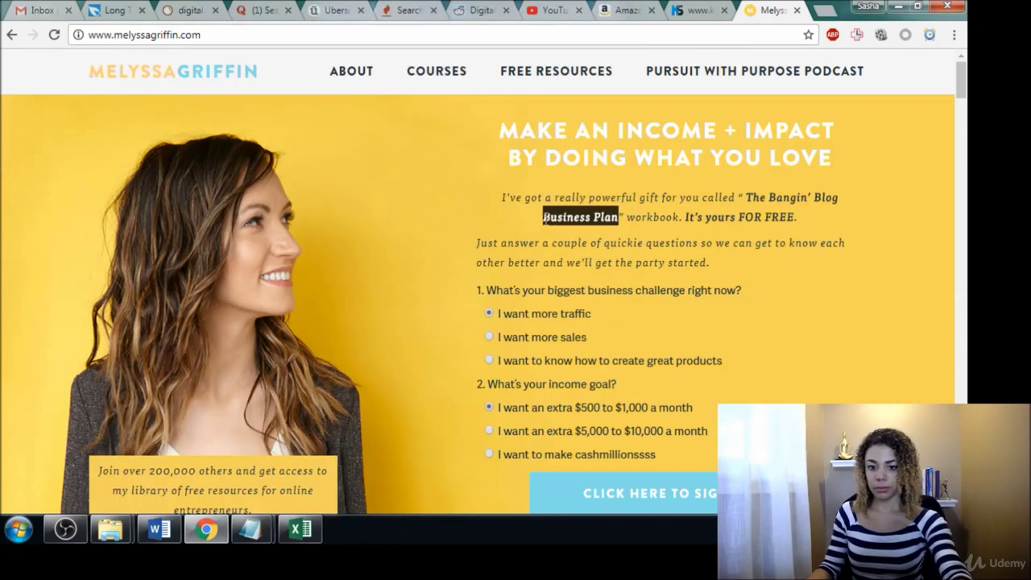
pyautogui.moveTo(251, 530)
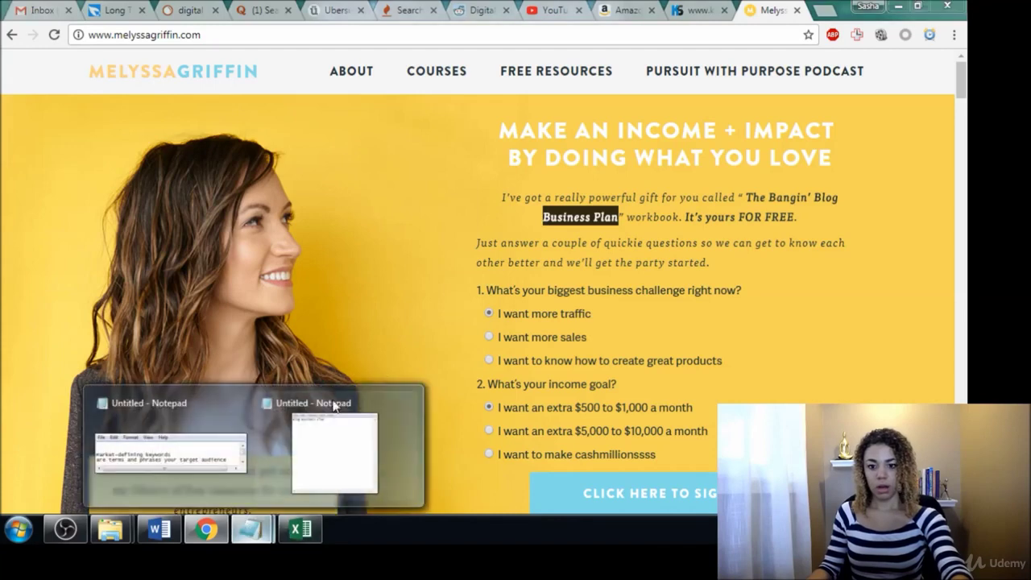
pyautogui.click(362, 474)
pyautogui.press('Return')
pyautogui.hotkey('ctrl', 'v')
pyautogui.hotkey('ctrl', 'v')
pyautogui.write('wor')
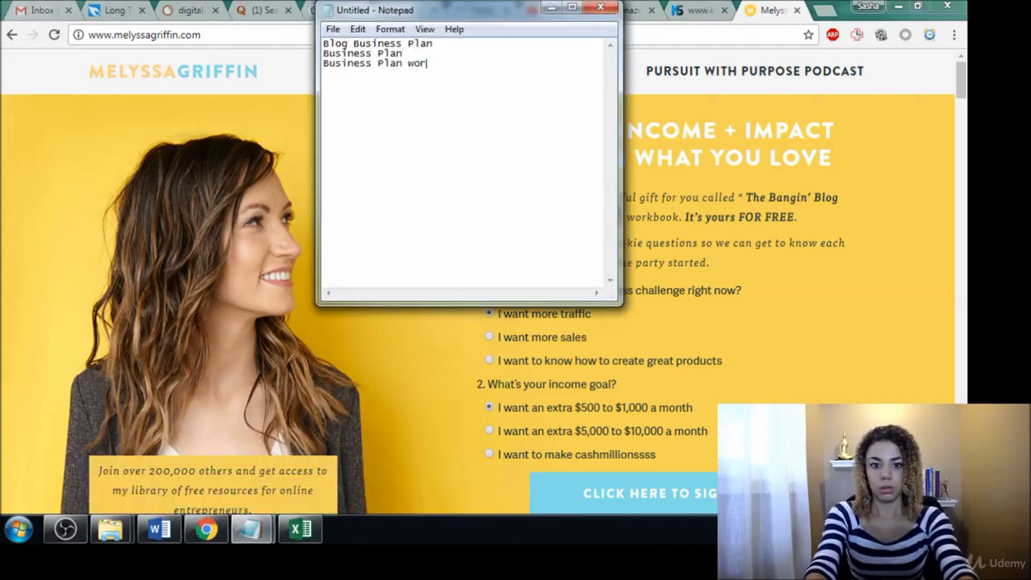
pyautogui.write('kbook')
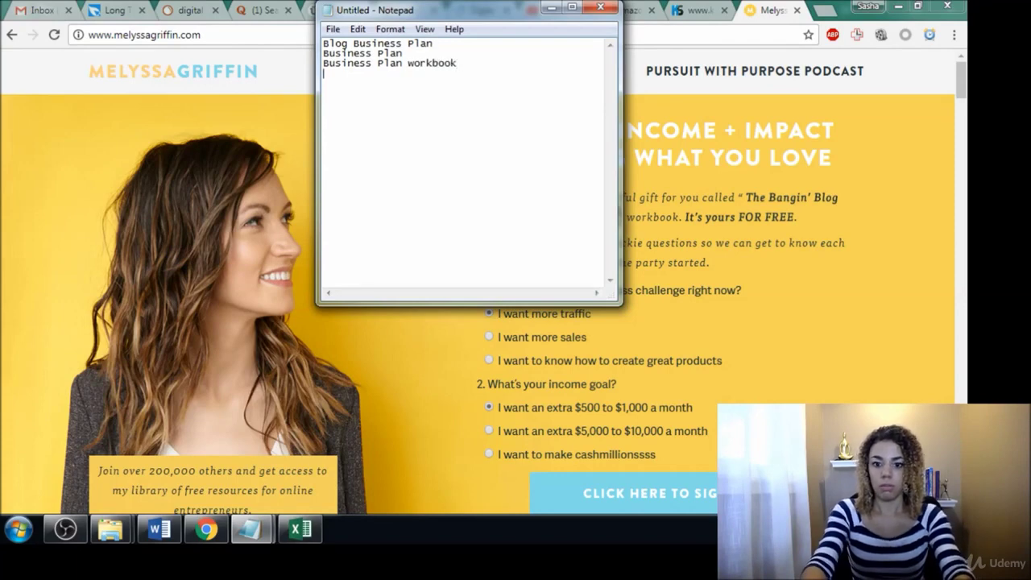
# Step: Copy "business challenge" from the page's first question onto a new line of the Notepad keyword list
pyautogui.click(822, 316)
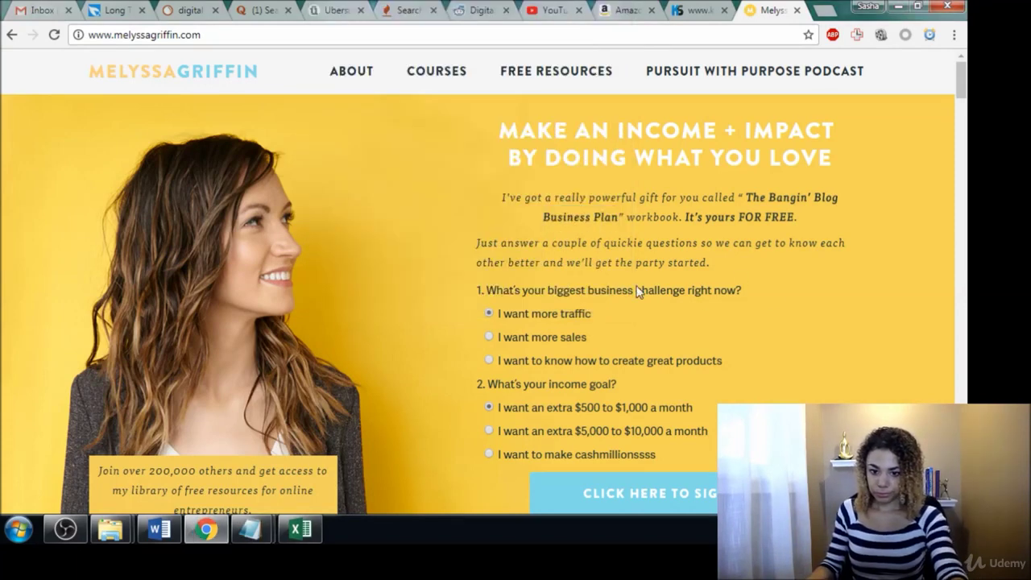
pyautogui.moveTo(683, 289); pyautogui.dragTo(588, 296)
pyautogui.hotkey('ctrl', 'c')
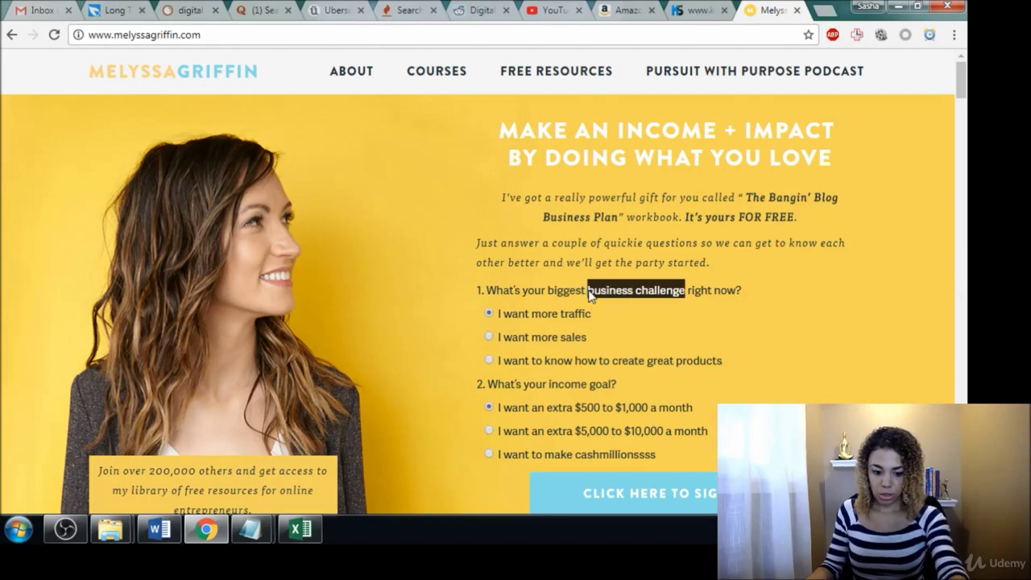
pyautogui.moveTo(251, 529)
pyautogui.click(325, 449)
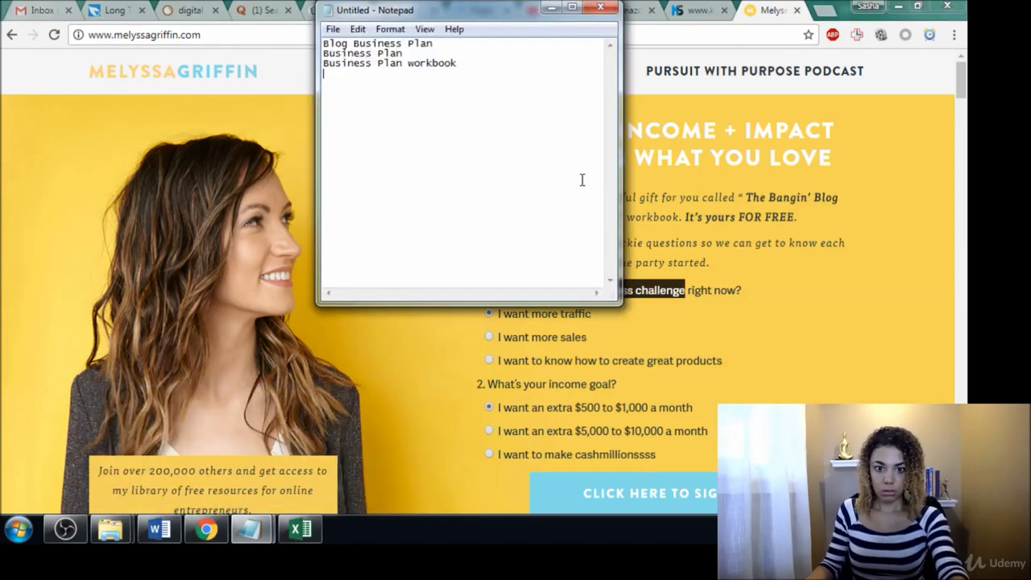
pyautogui.hotkey('ctrl', 'v')
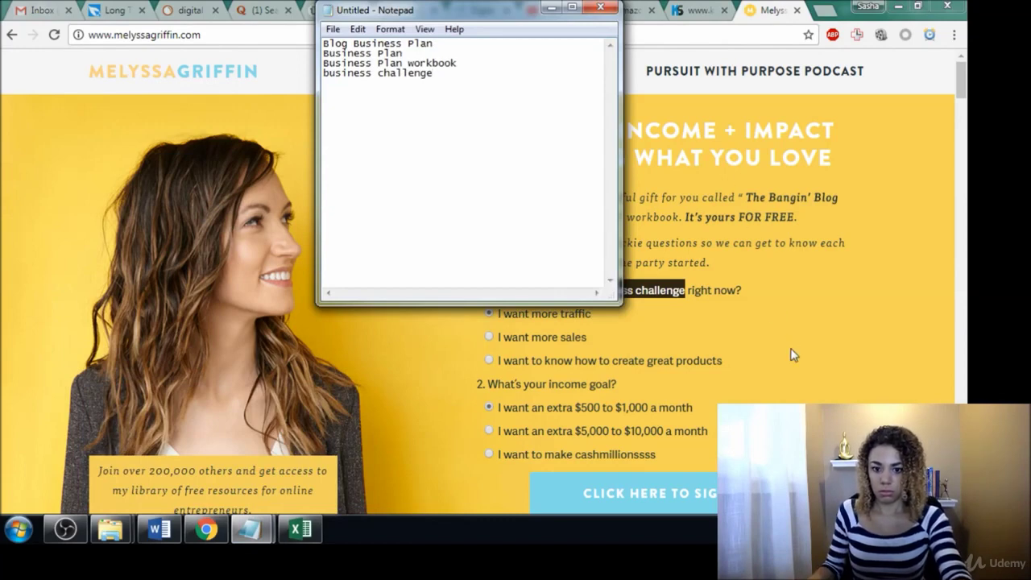
# Step: Copy the answer option "I want more traffic" from the page onto a new line of the Notepad list
pyautogui.click(783, 316)
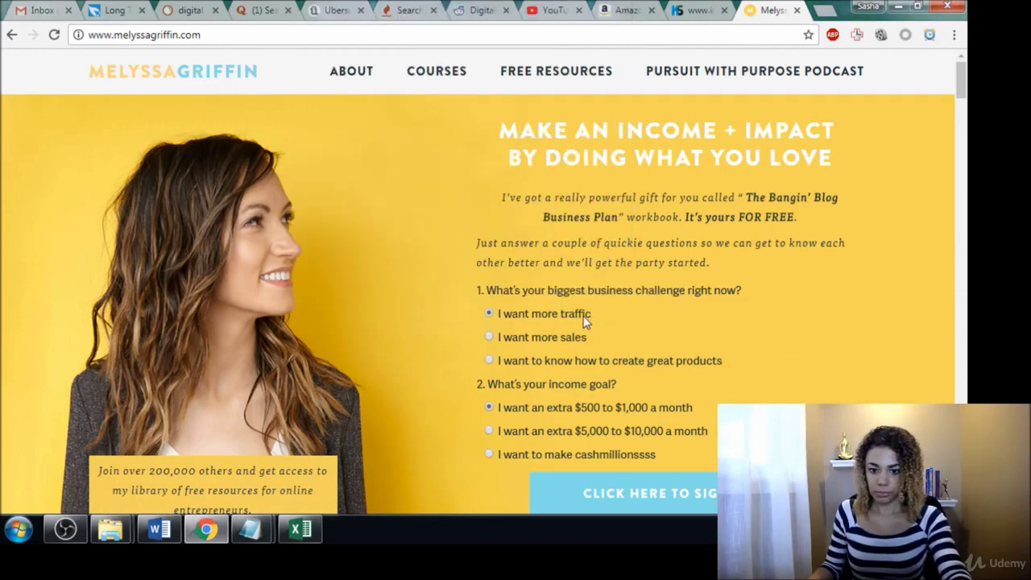
pyautogui.moveTo(591, 312); pyautogui.dragTo(494, 320)
pyautogui.hotkey('ctrl', 'c')
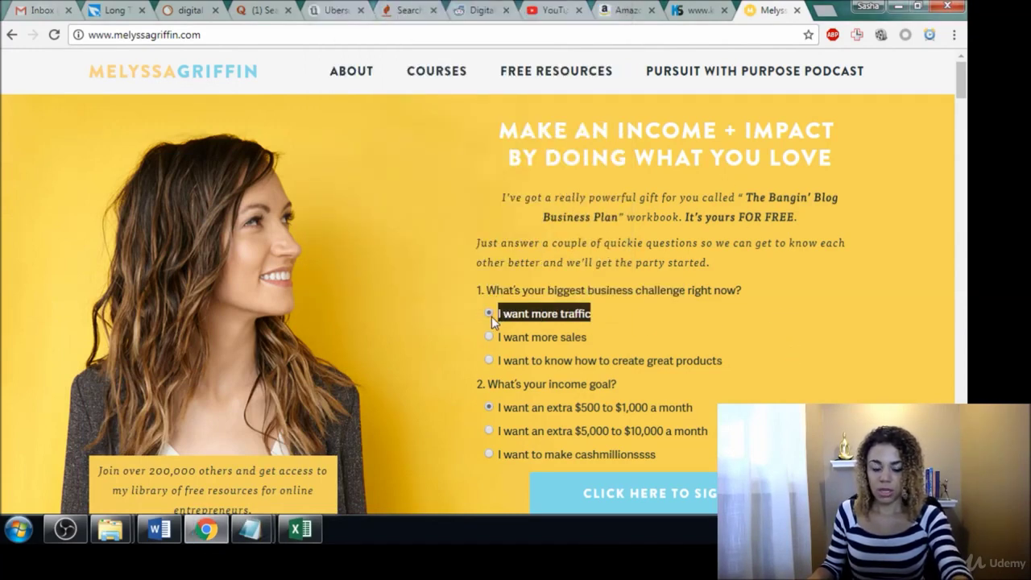
pyautogui.moveTo(252, 529)
pyautogui.click(362, 463)
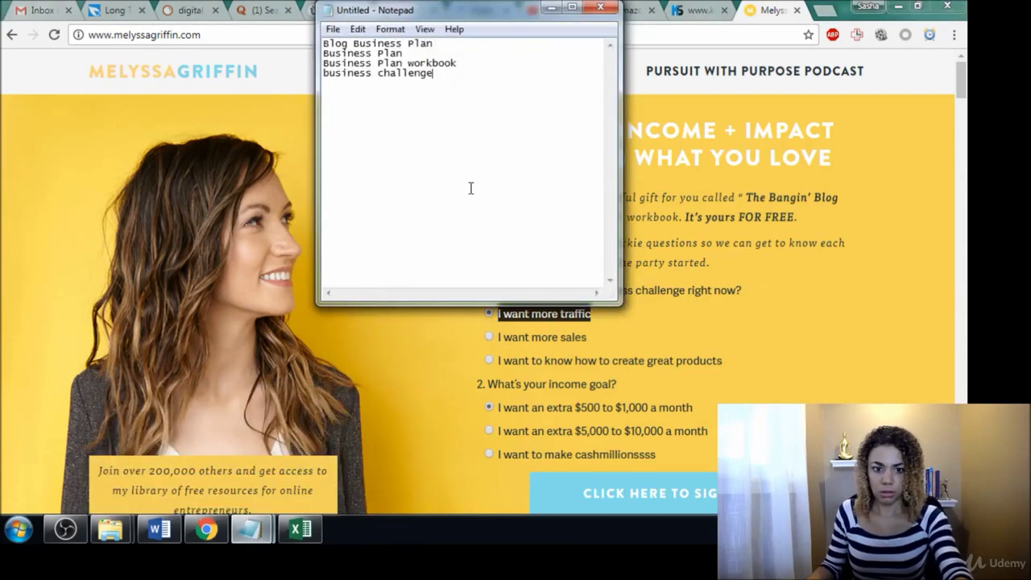
pyautogui.press('Return')
pyautogui.hotkey('ctrl', 'v')
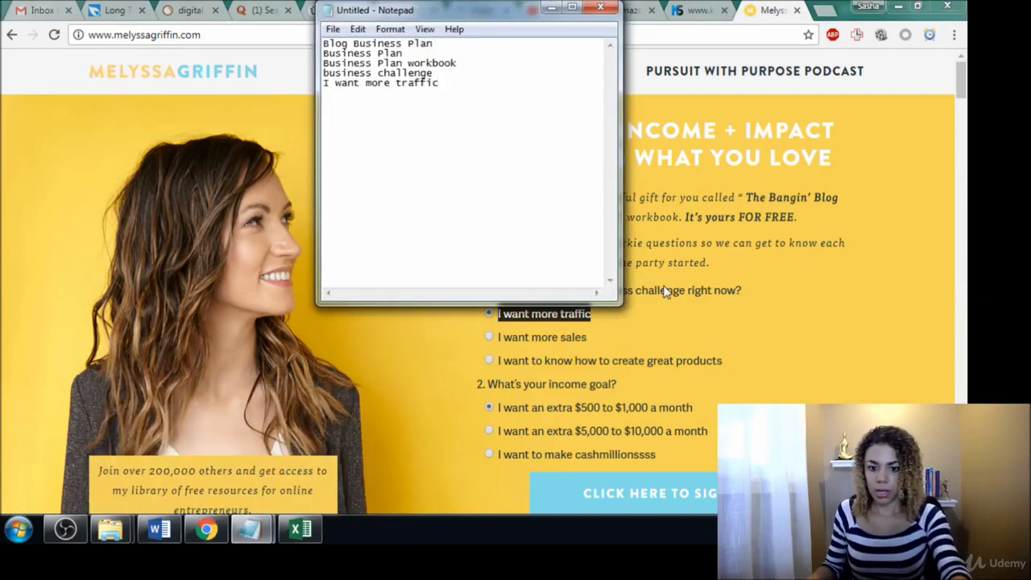
# Step: Copy the answer option "I want more sales" from the page onto a new line of the Notepad list
pyautogui.moveTo(588, 336); pyautogui.dragTo(499, 342)
pyautogui.hotkey('ctrl', 'c')
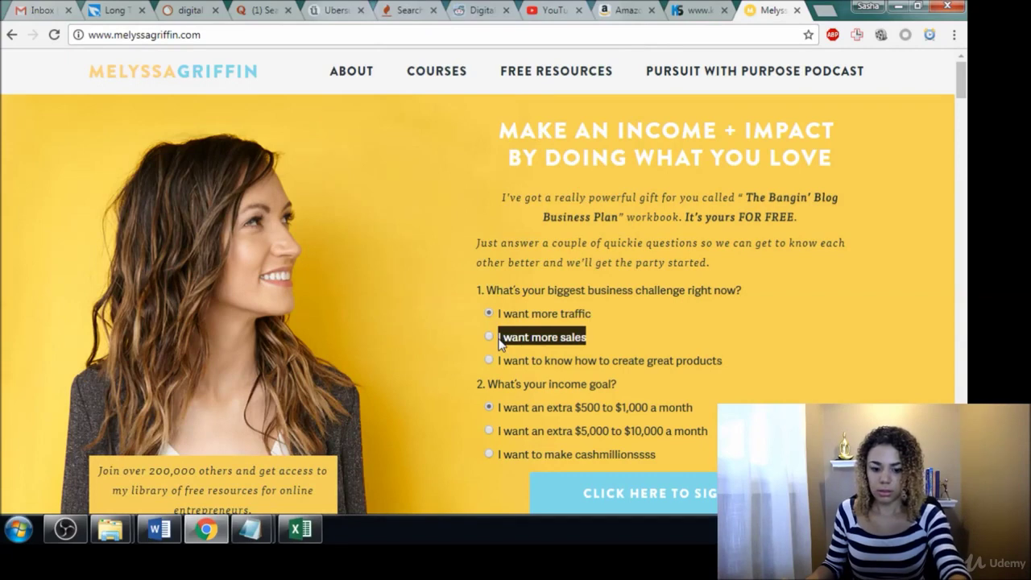
pyautogui.moveTo(252, 529)
pyautogui.click(347, 459)
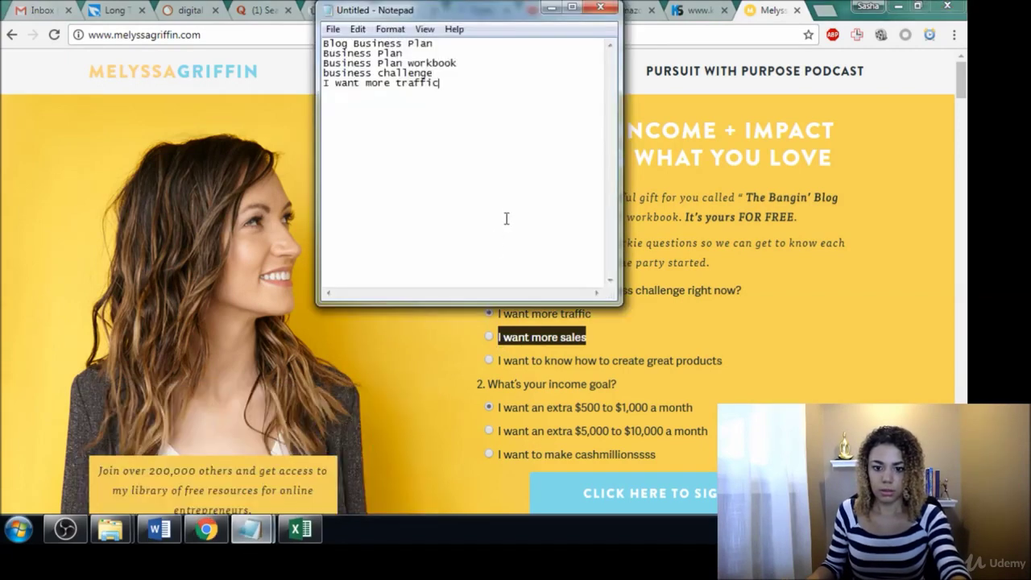
pyautogui.hotkey('ctrl', 'v')
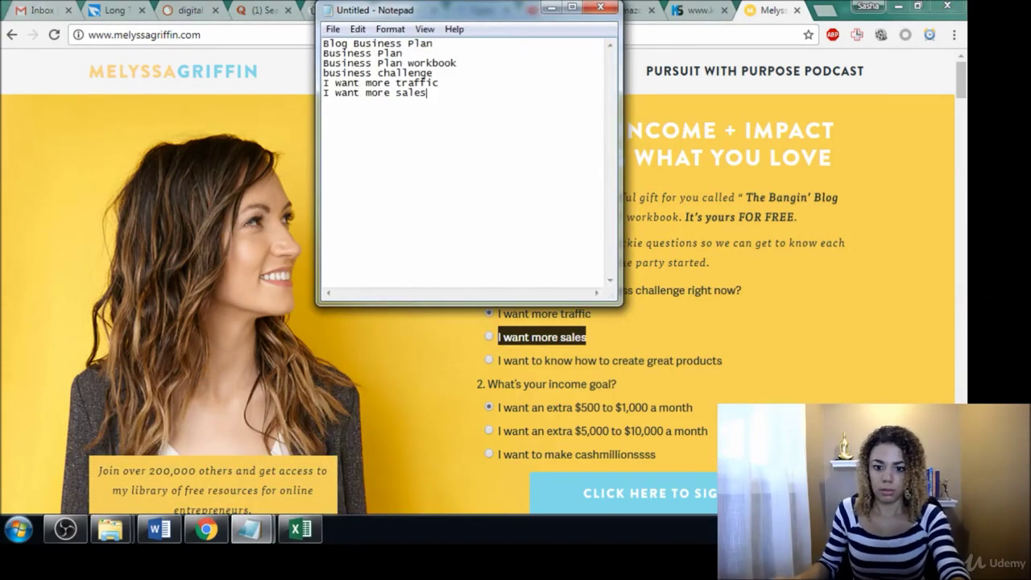
# Step: Copy the answer option "I want to know how to create great products" onto a new line of the Notepad list
pyautogui.click(731, 365)
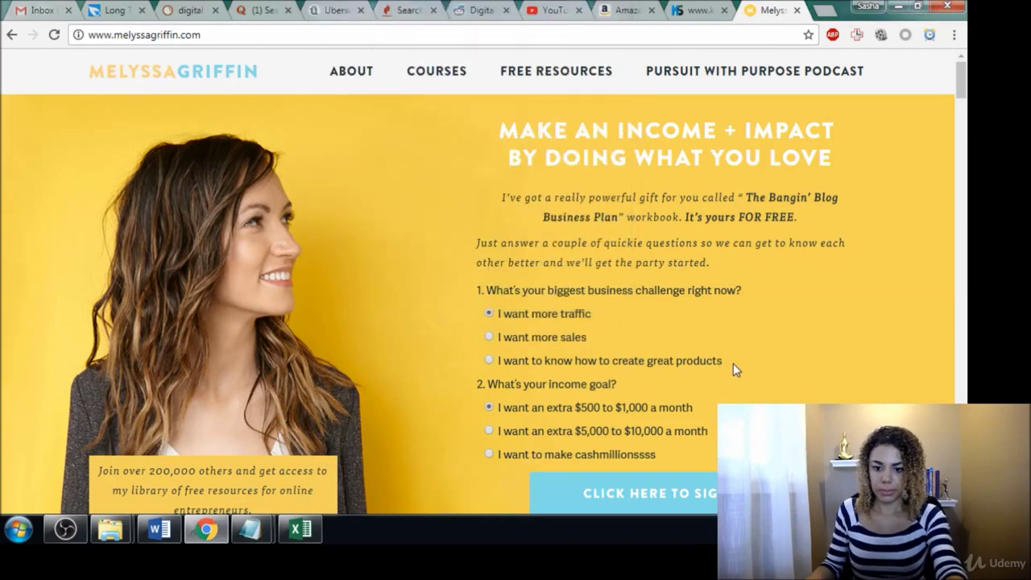
pyautogui.moveTo(722, 361); pyautogui.dragTo(501, 367)
pyautogui.hotkey('ctrl', 'c')
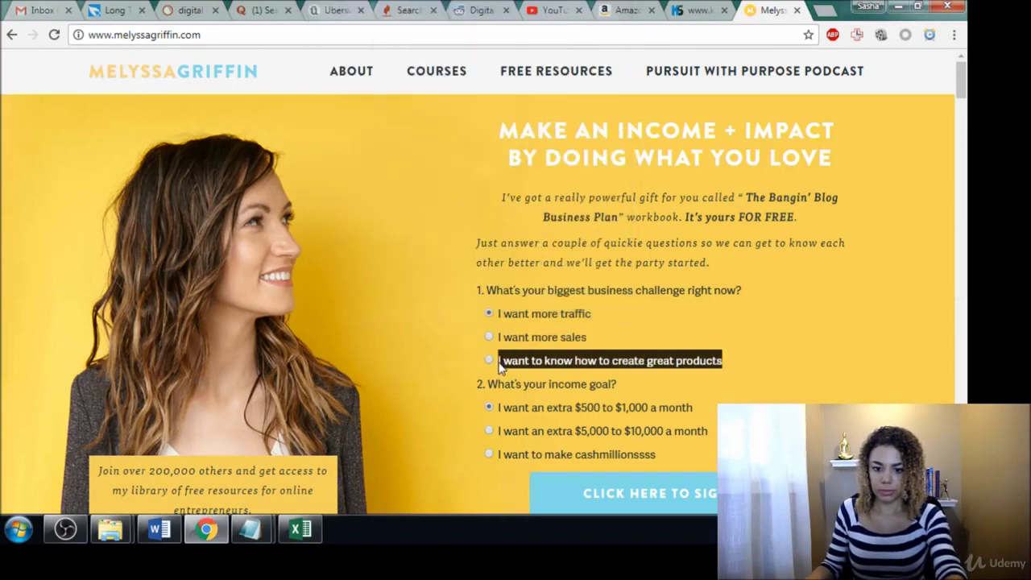
pyautogui.moveTo(250, 530)
pyautogui.click(338, 449)
pyautogui.press('Return')
pyautogui.hotkey('ctrl', 'v')
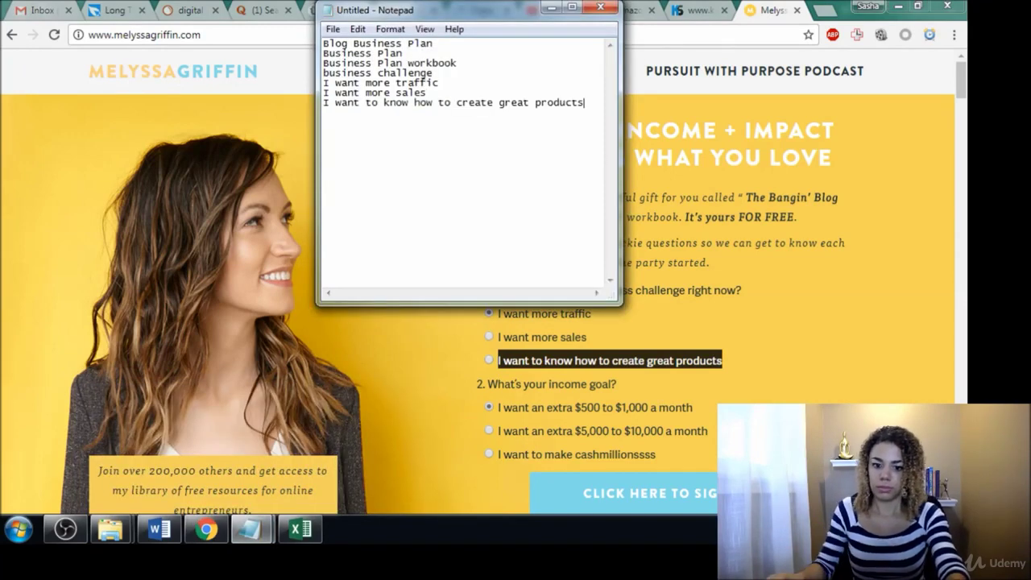
# Step: From the page's Take Action section, add the lines "free webinar", "latest free webinar" and "webinar" to the Notepad list
pyautogui.click(878, 372)
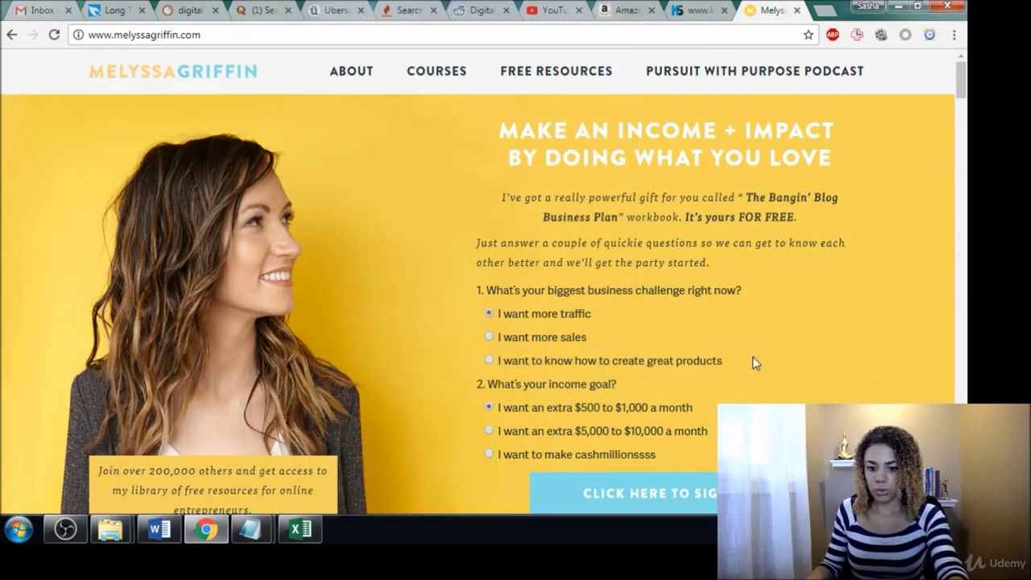
pyautogui.scroll(-2, 649, 315)
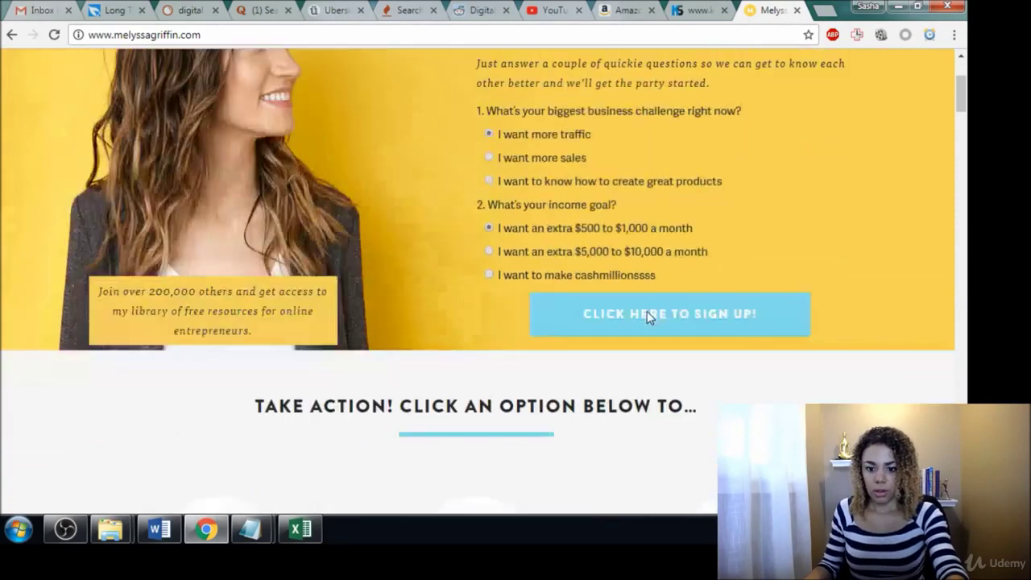
pyautogui.scroll(-2, 647, 315)
pyautogui.scroll(-2, 439, 250)
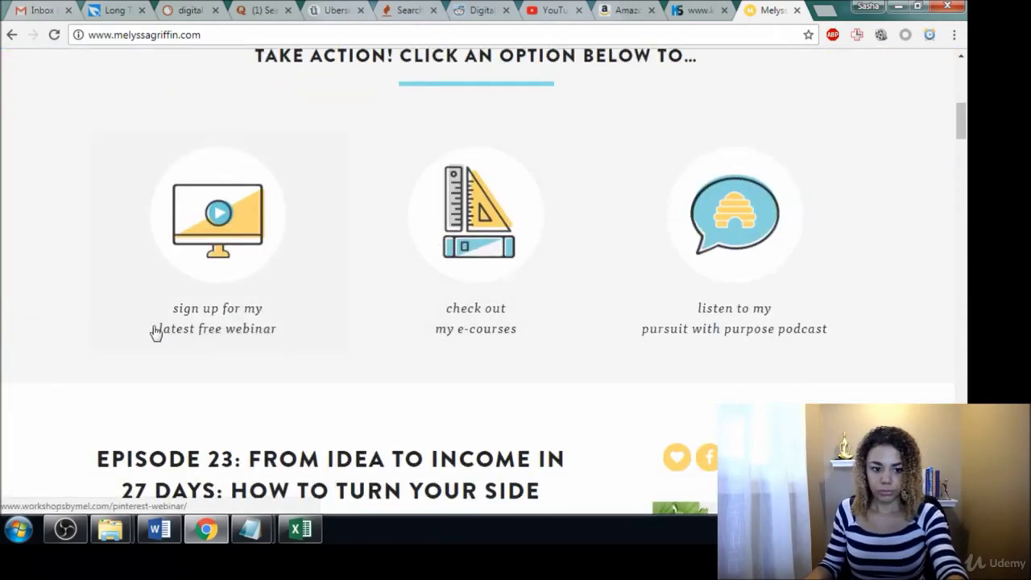
pyautogui.moveTo(252, 529)
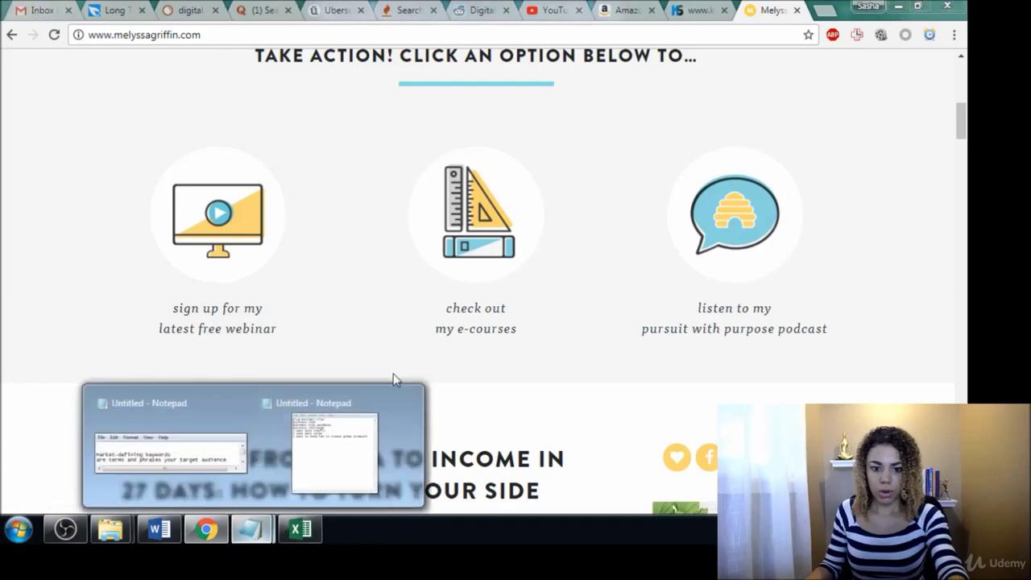
pyautogui.click(333, 444)
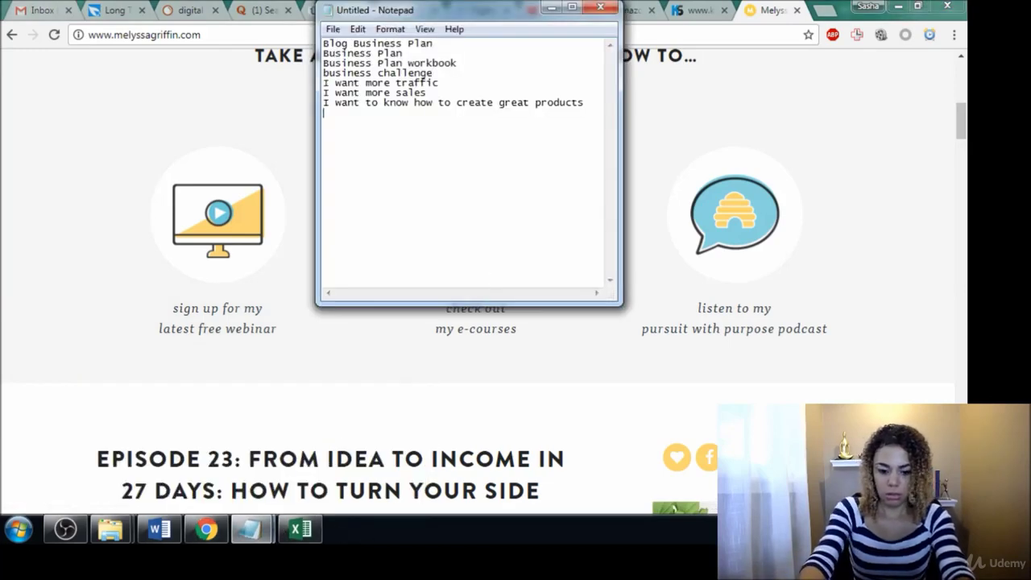
pyautogui.write('free webinar ')
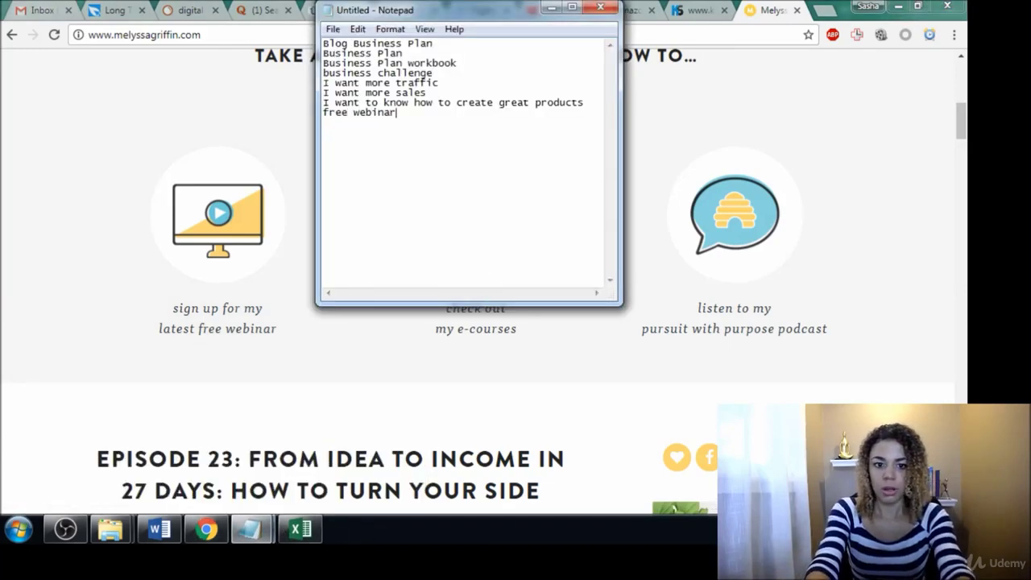
pyautogui.write('latest fr')
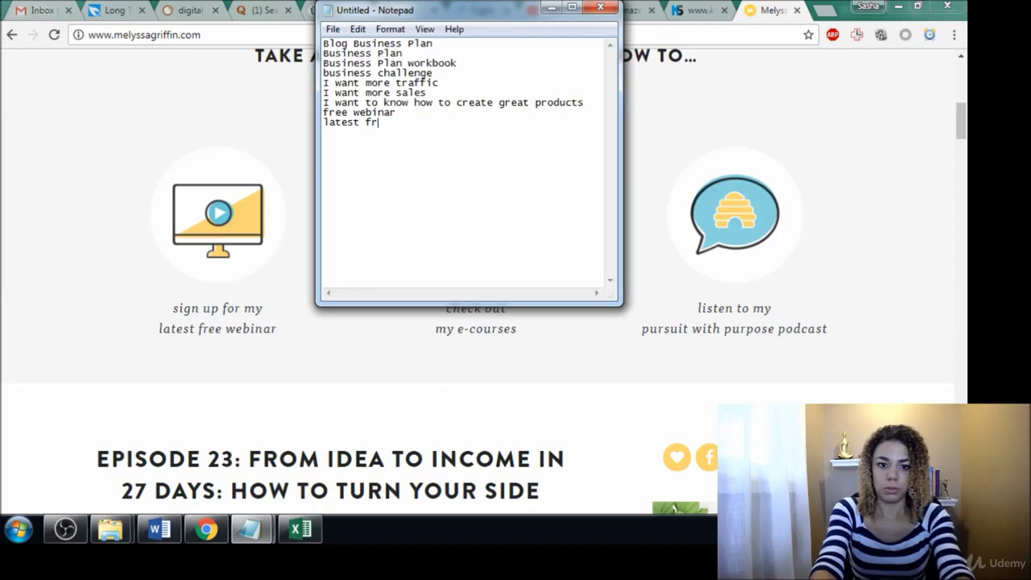
pyautogui.write('ee webinar ')
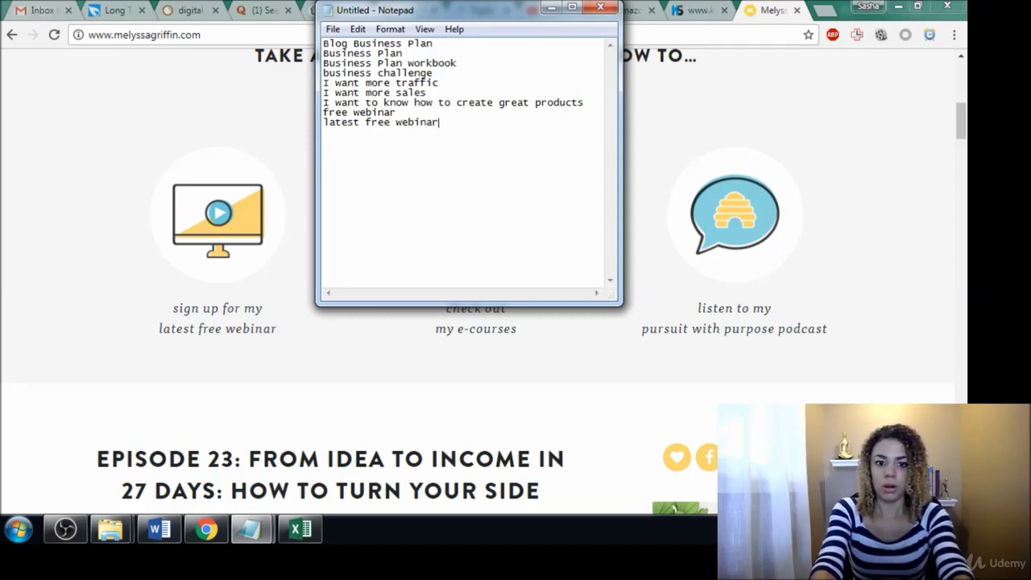
pyautogui.write('webinar ')
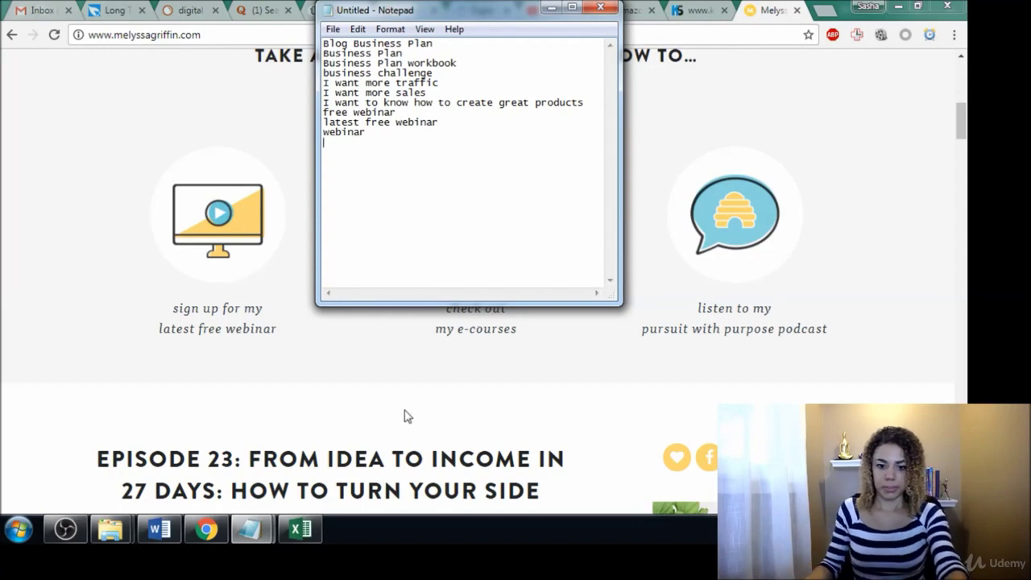
# Step: Add the keywords "e courses", "e-courses" and "podcast" on separate lines of the Notepad list
pyautogui.write('e courses')
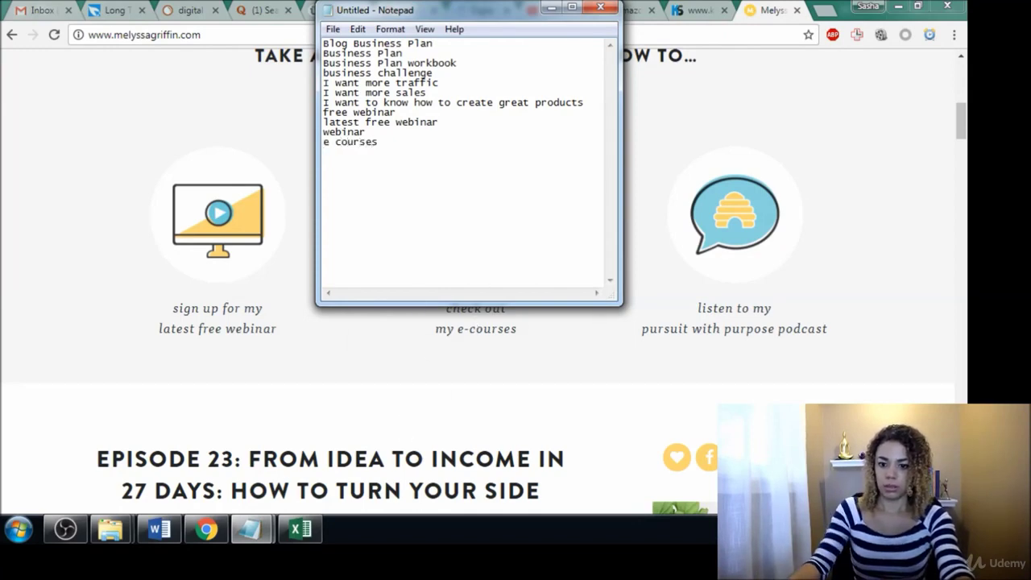
pyautogui.write(' e-courses ')
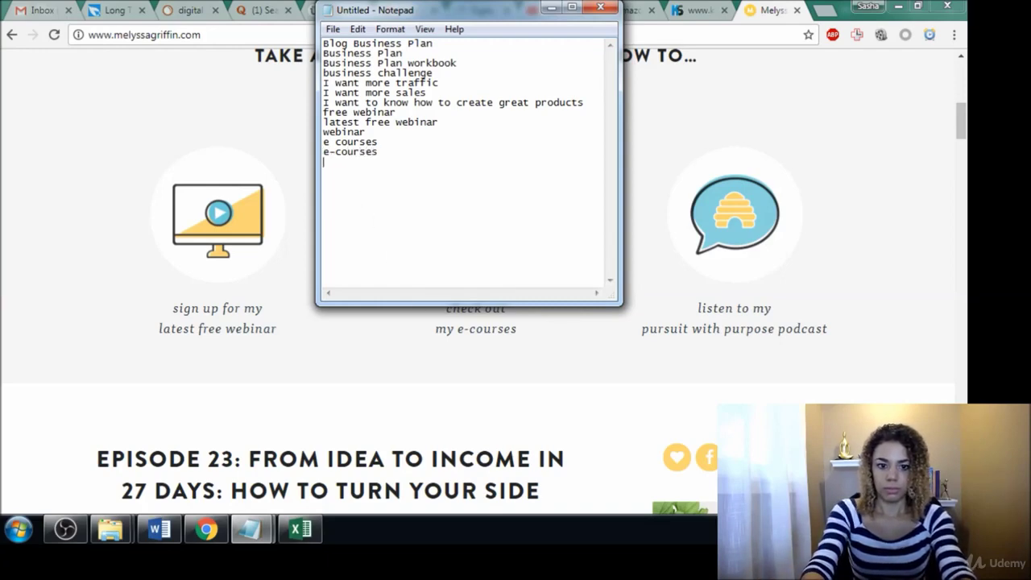
pyautogui.write('podcast')
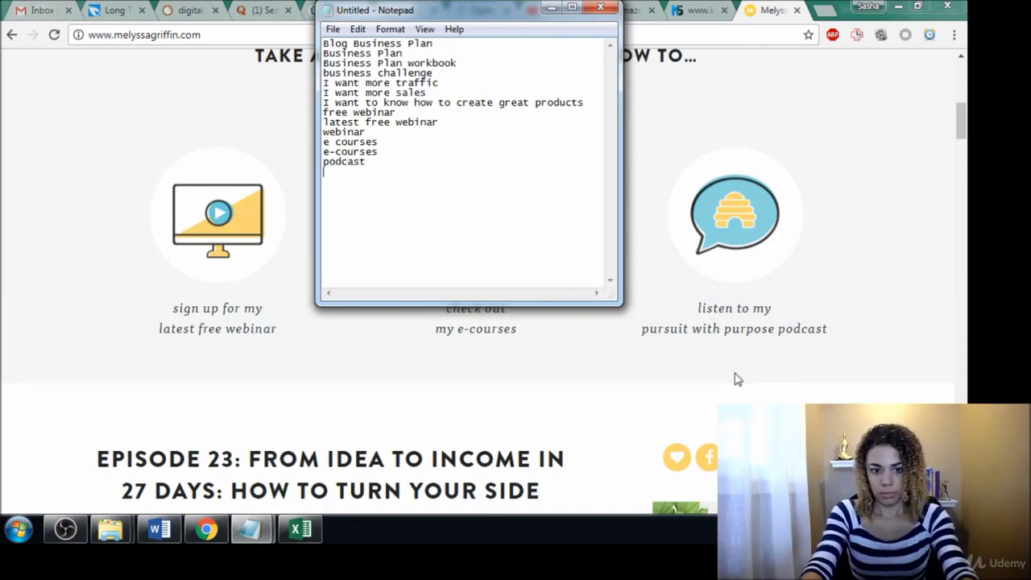
# Step: From the page's Take Action section, add the line "pursuit with purpose podcast" to the Notepad list
pyautogui.click(959, 115)
pyautogui.scroll(-3, 960, 115)
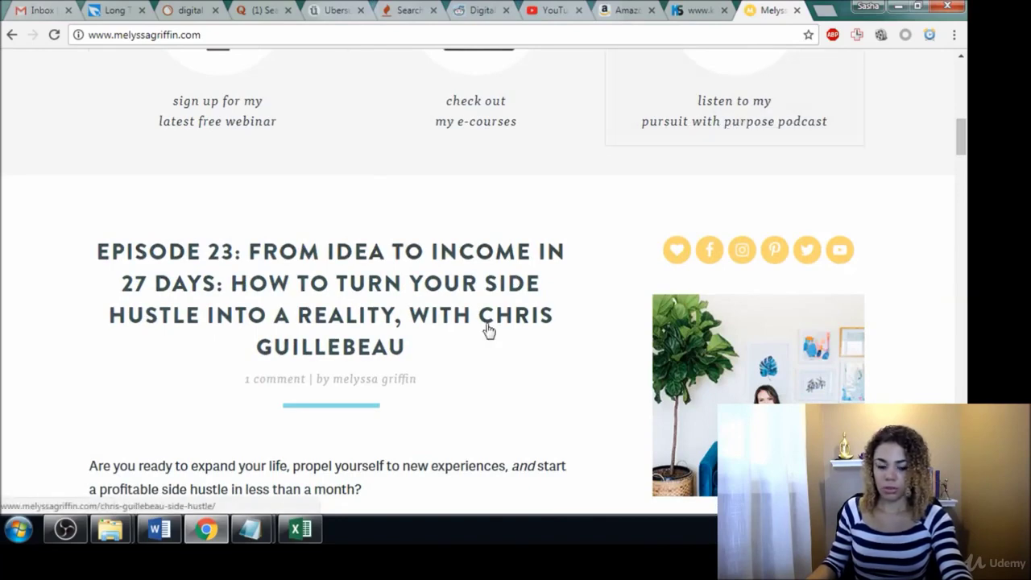
pyautogui.moveTo(251, 538)
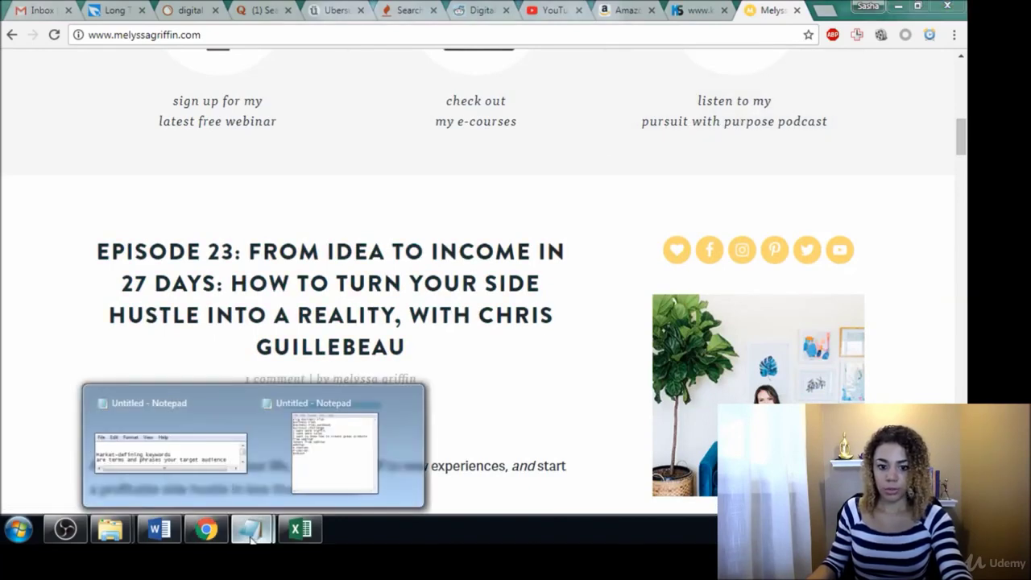
pyautogui.click(345, 449)
pyautogui.write('pursuit with purpio')
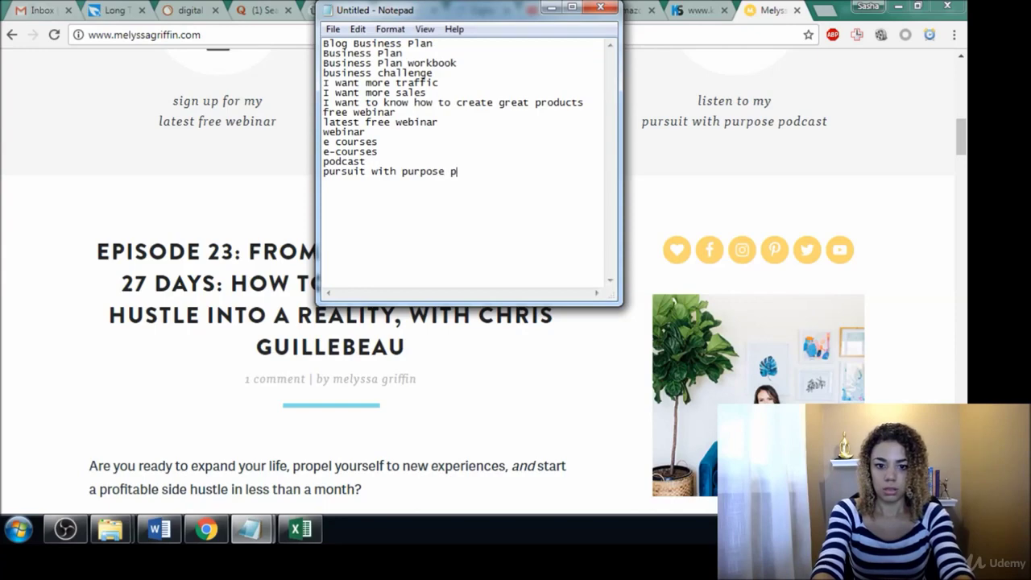
pyautogui.write('e podcast')
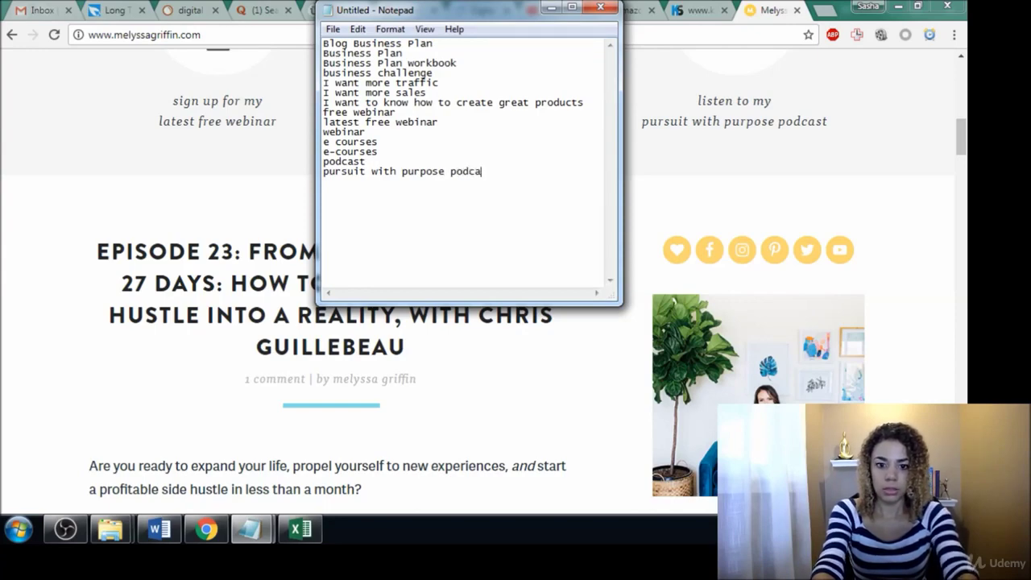
# Step: From the page's "I want to read" section, add "entrepreneur tips", "blogging tips", "social media tips" and "income reports" to the Notepad list
pyautogui.click(46, 229)
pyautogui.moveTo(965, 131); pyautogui.dragTo(933, 215)
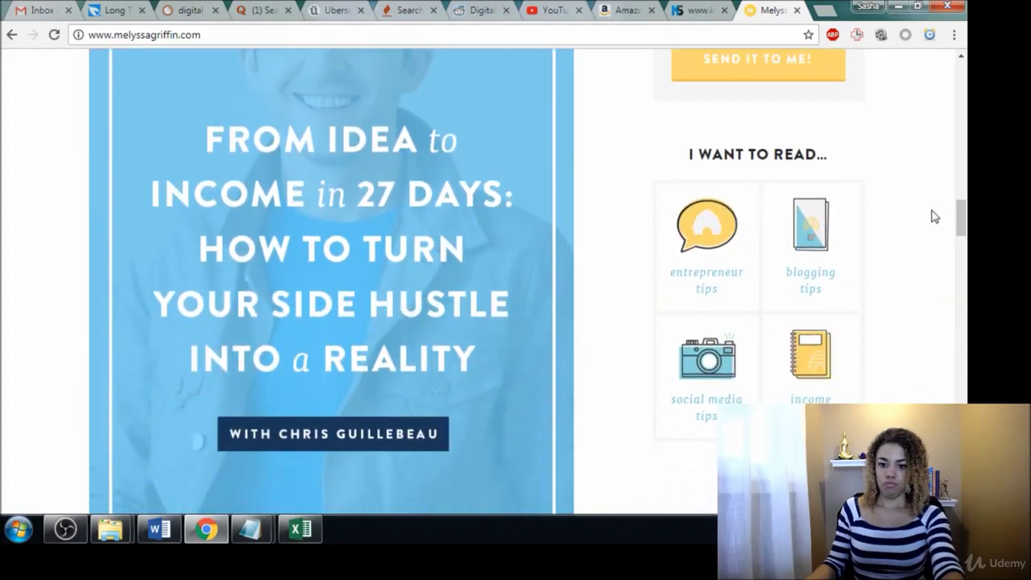
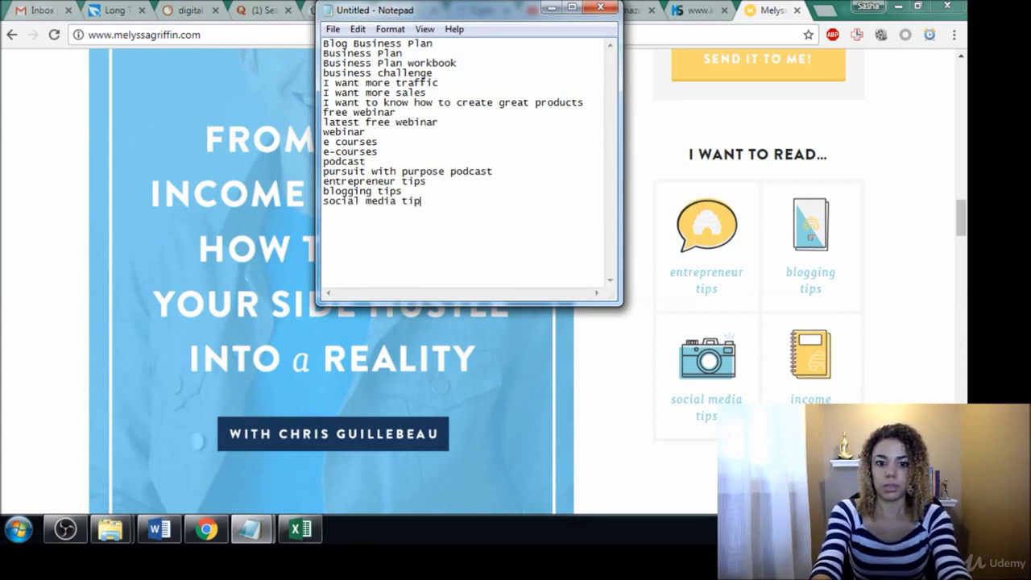
pyautogui.write('come reports')
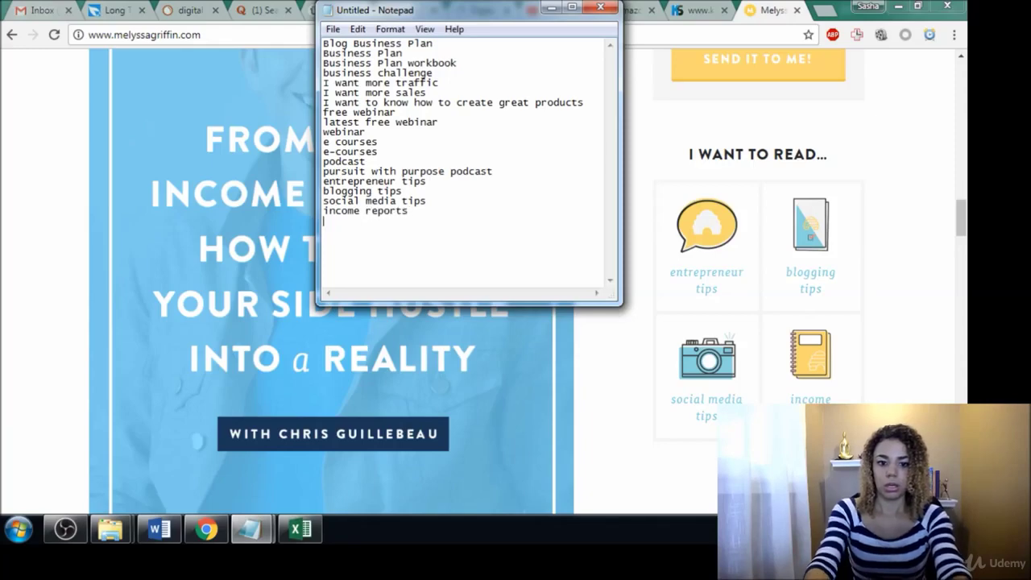
# Step: From the course descriptions near the page's end, add "email list", "email list in 90 days" and "traffic with pinterest" to the Notepad list
pyautogui.moveTo(961, 217); pyautogui.dragTo(963, 432)
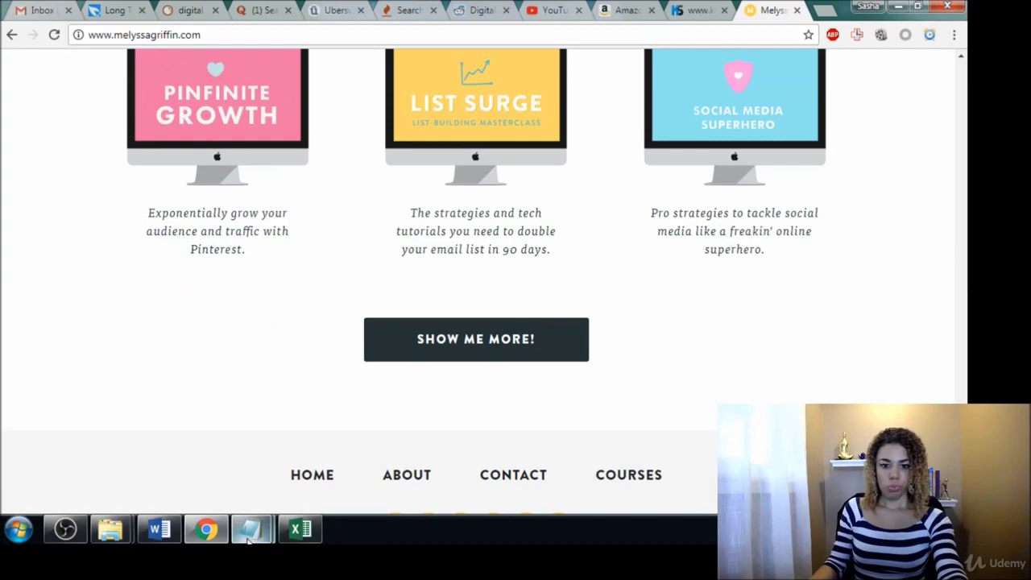
pyautogui.moveTo(258, 529)
pyautogui.click(346, 457)
pyautogui.click(389, 223)
pyautogui.write('email ')
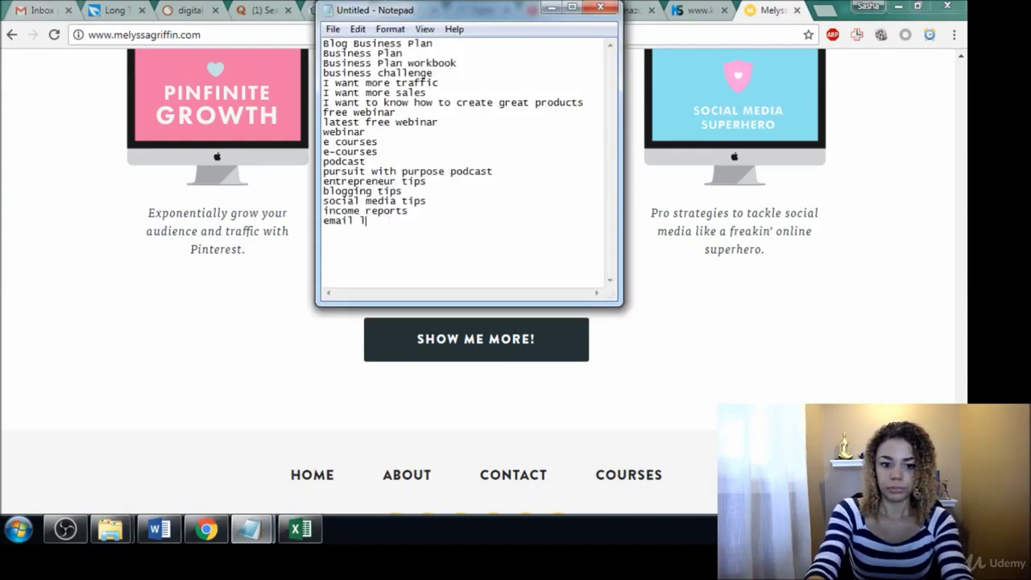
pyautogui.write('list ')
pyautogui.write('email list in 9')
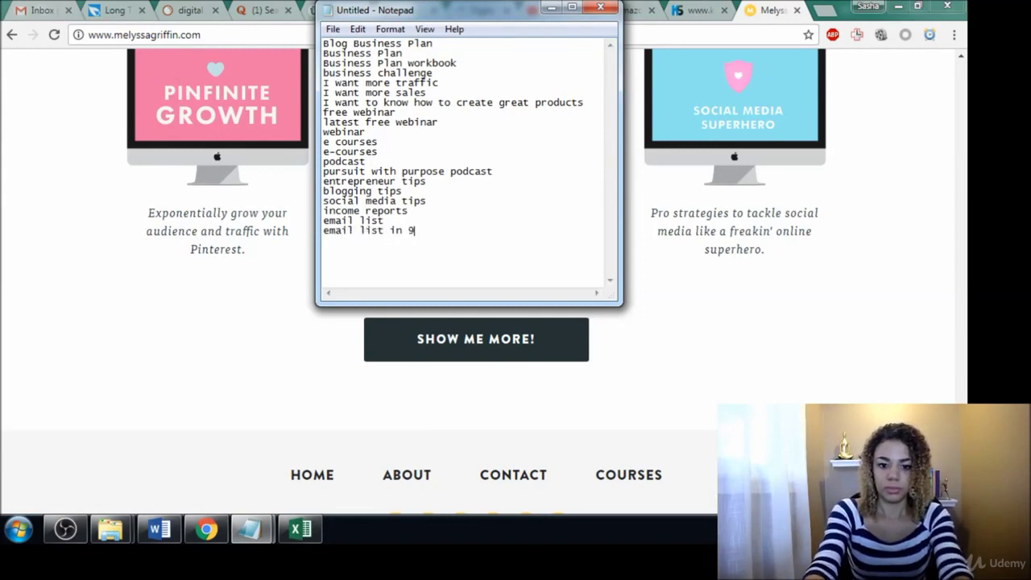
pyautogui.write('0 days')
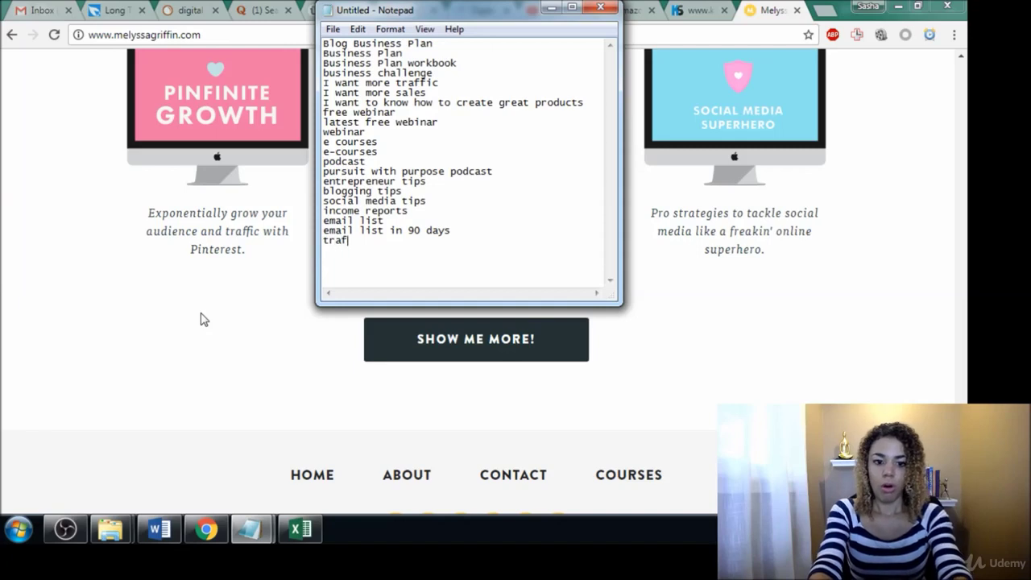
pyautogui.write('traffic with p')
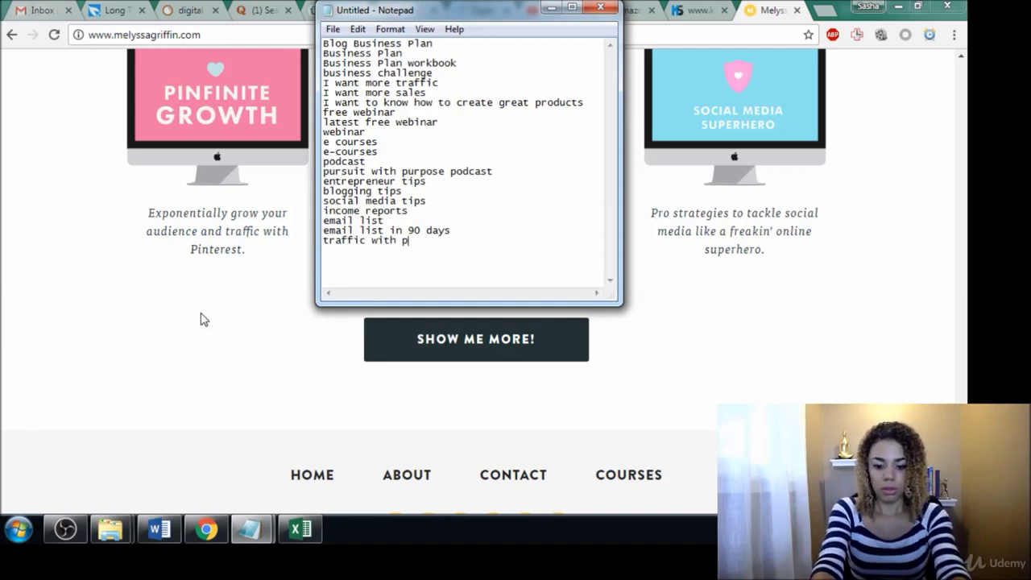
pyautogui.write('interest')
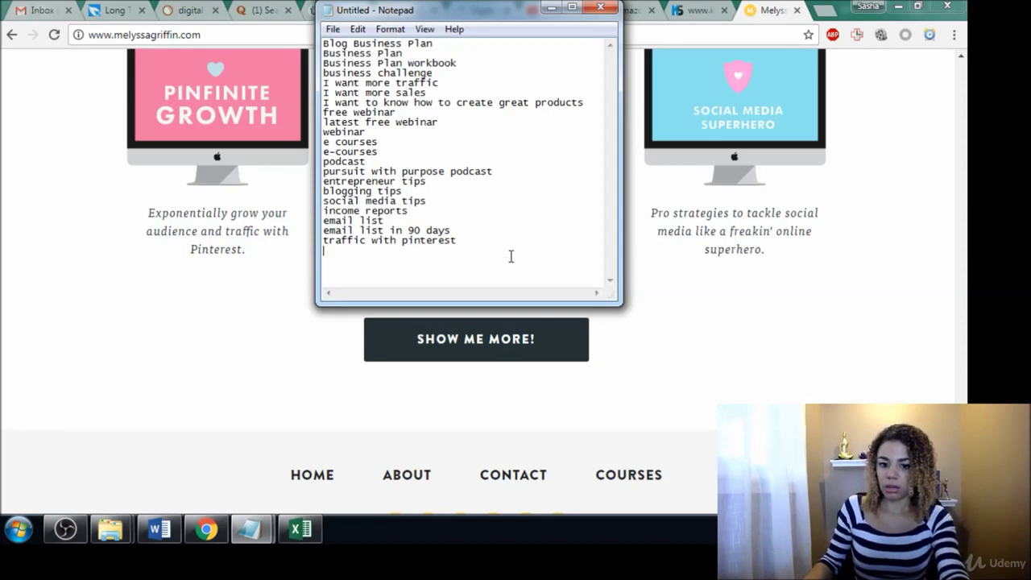
# Step: Open the site's Courses page from the footer in a new tab, and return to the homepage
pyautogui.click(905, 375)
pyautogui.scroll(-2, 905, 376)
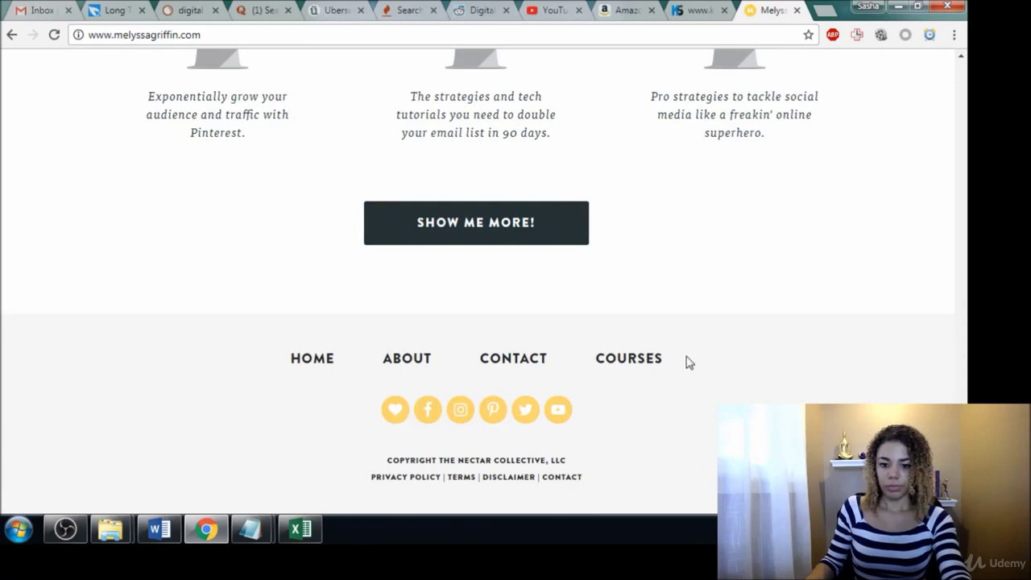
pyautogui.click(645, 362)
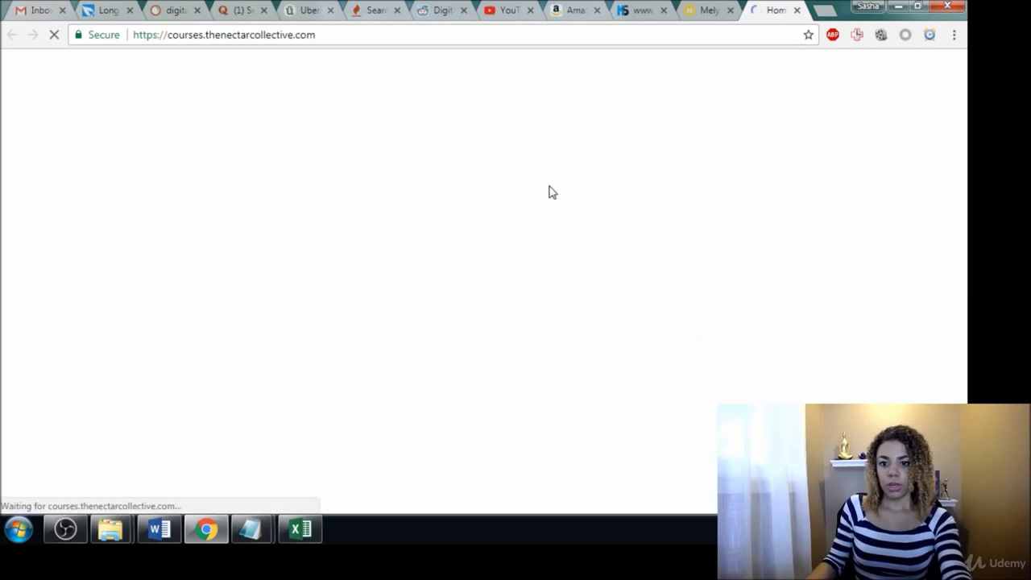
pyautogui.click(703, 12)
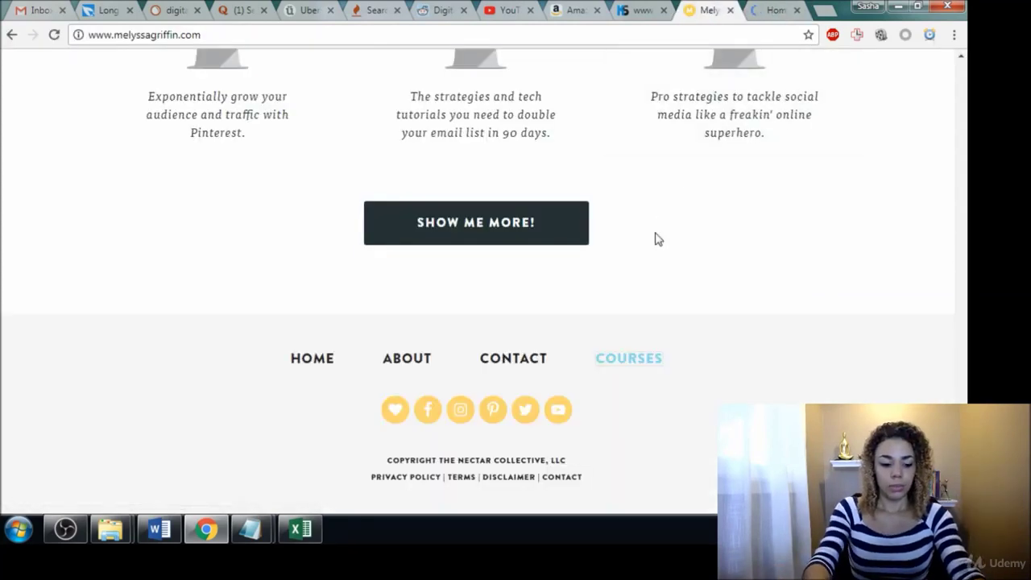
# Step: Open the homepage's source code and locate the page title text in its title tag
pyautogui.hotkey('ctrl', 'u')
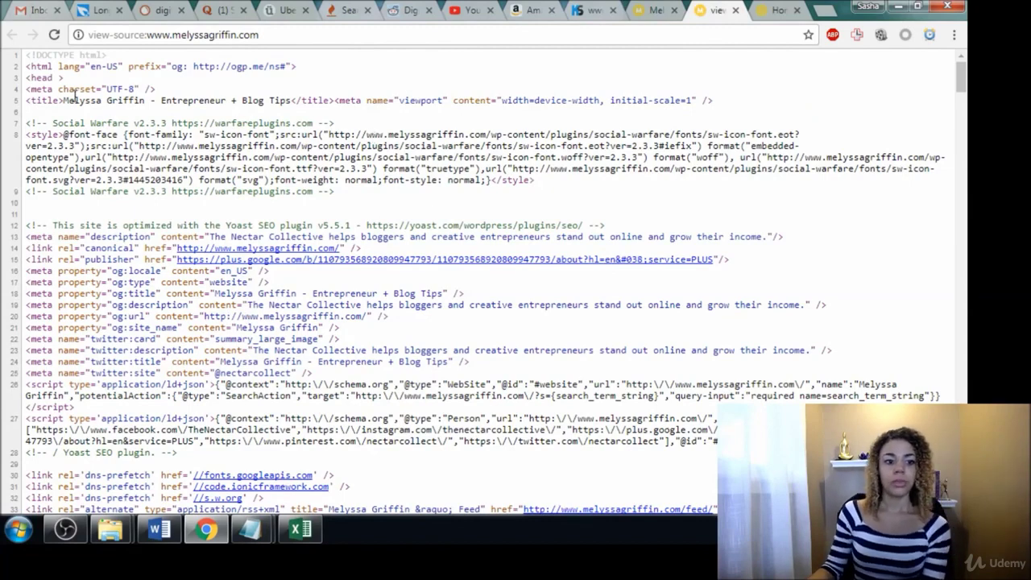
pyautogui.moveTo(63, 100); pyautogui.dragTo(293, 101)
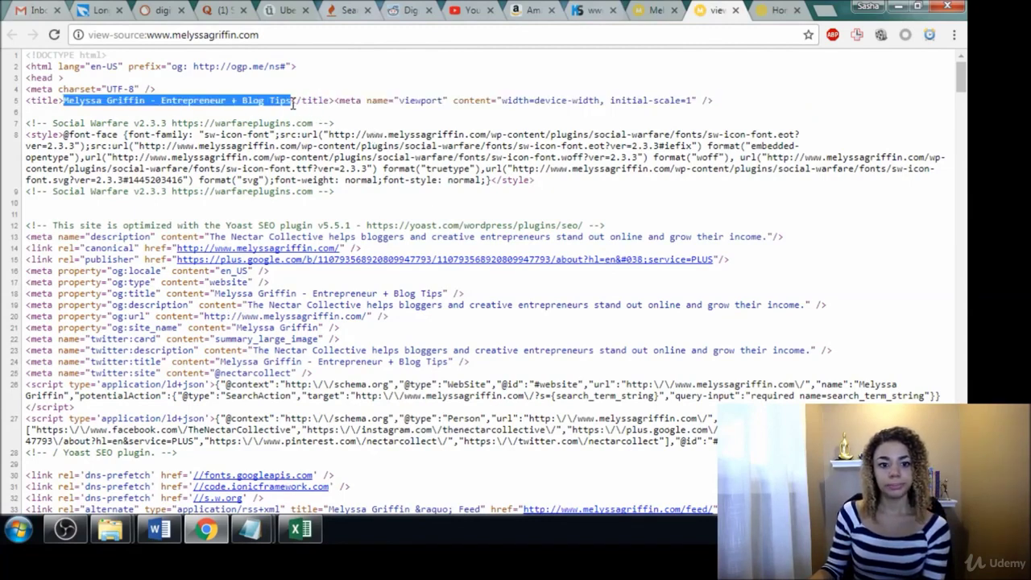
pyautogui.click(203, 97)
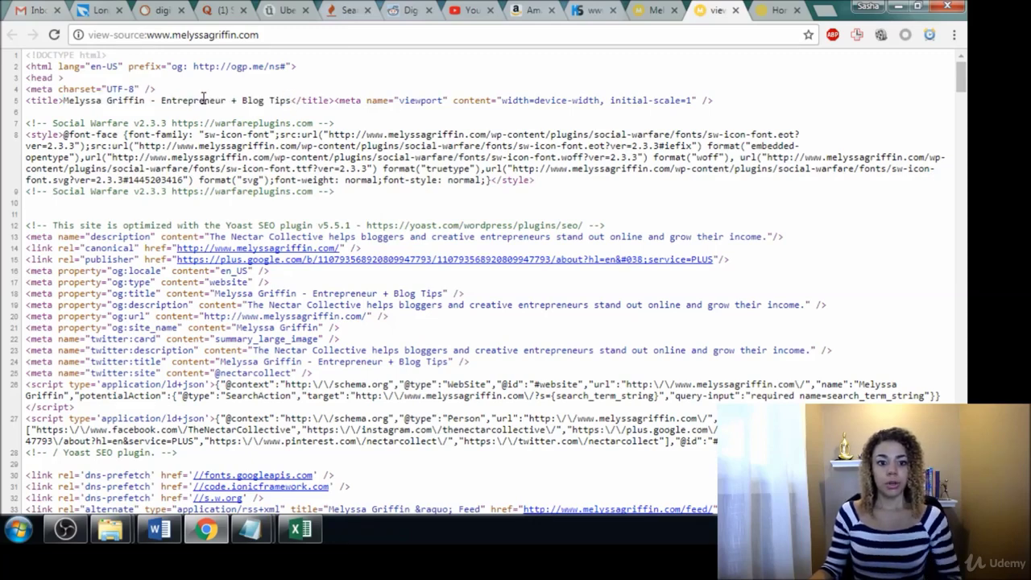
# Step: Copy "Entrepreneur + Blog Tips" from the source code's title tag to the end of the Notepad list
pyautogui.moveTo(163, 100); pyautogui.dragTo(293, 100)
pyautogui.hotkey('ctrl', 'c')
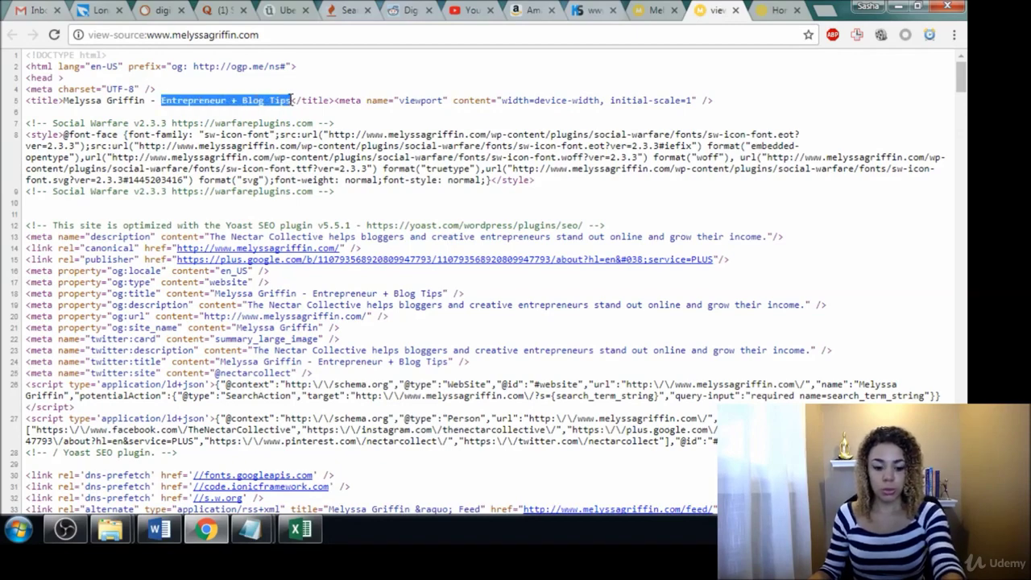
pyautogui.click(251, 529)
pyautogui.click(339, 435)
pyautogui.hotkey('ctrl', 'v')
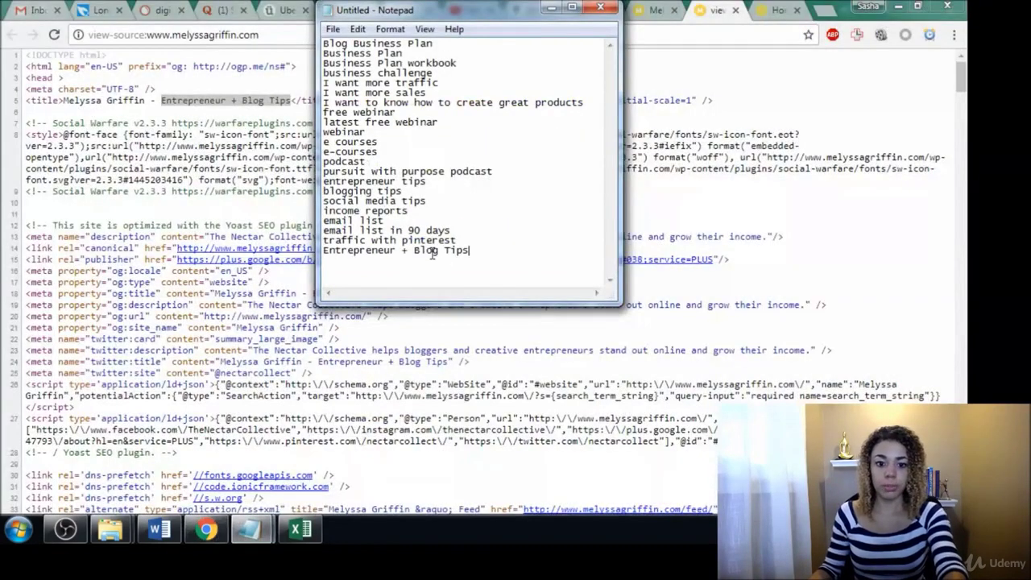
# Step: Split the pasted title phrase into separate lines "Entrepreneur" and "Blog Tips", removing the plus sign
pyautogui.click(414, 250)
pyautogui.press('BackSpace')
pyautogui.press('BackSpace')
pyautogui.press('BackSpace')
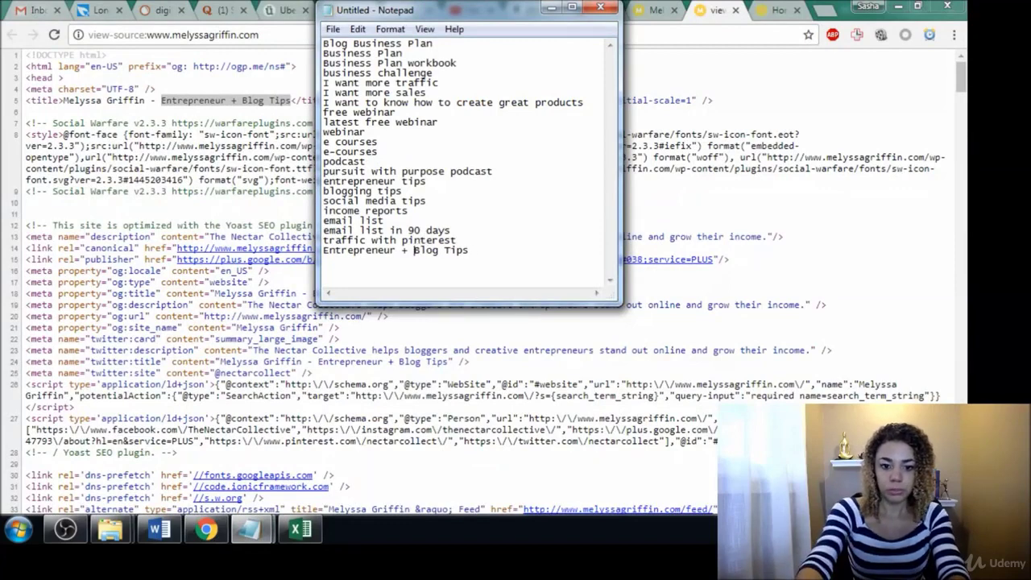
pyautogui.press('Return')
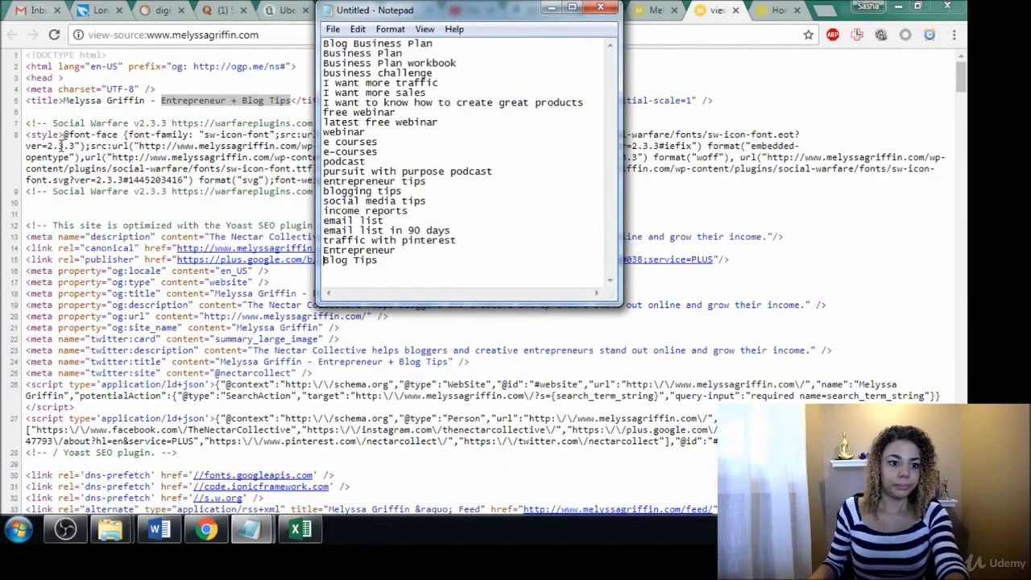
# Step: Add "The Nectar Collective" from the source code's og:description tag as a new line of the Notepad list
pyautogui.click(55, 209)
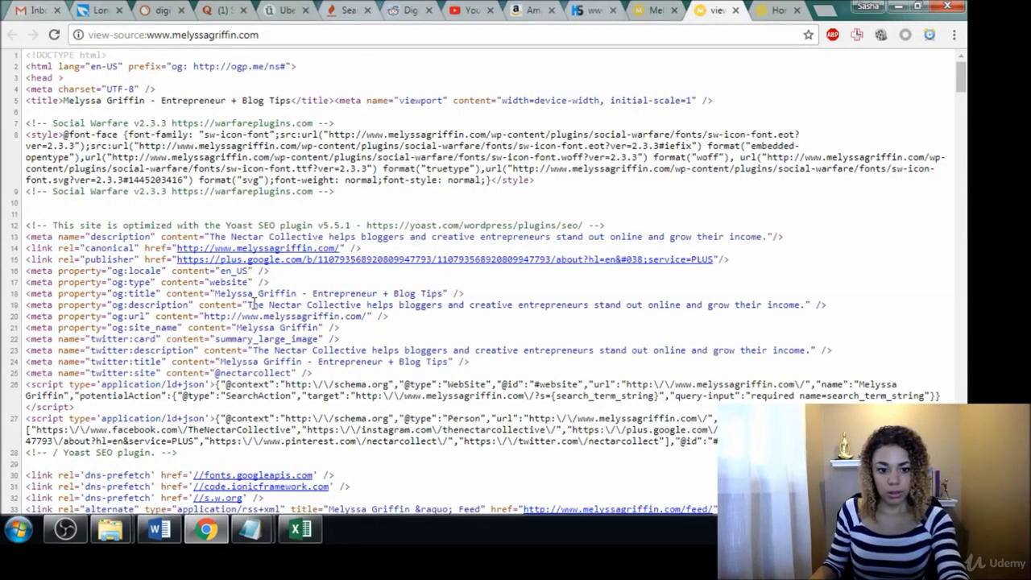
pyautogui.moveTo(250, 305); pyautogui.dragTo(796, 307)
pyautogui.click(690, 331)
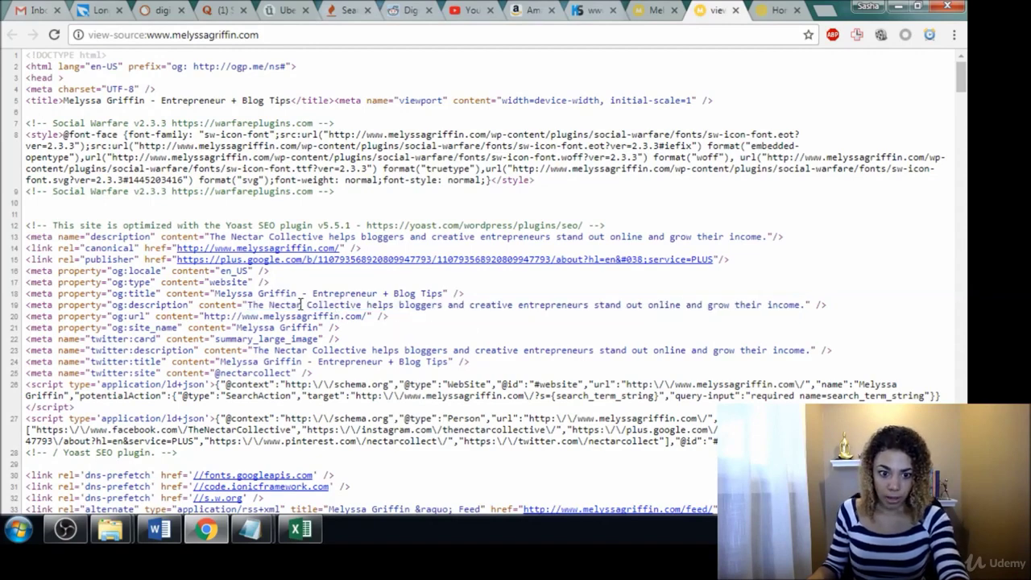
pyautogui.moveTo(365, 305); pyautogui.dragTo(249, 306)
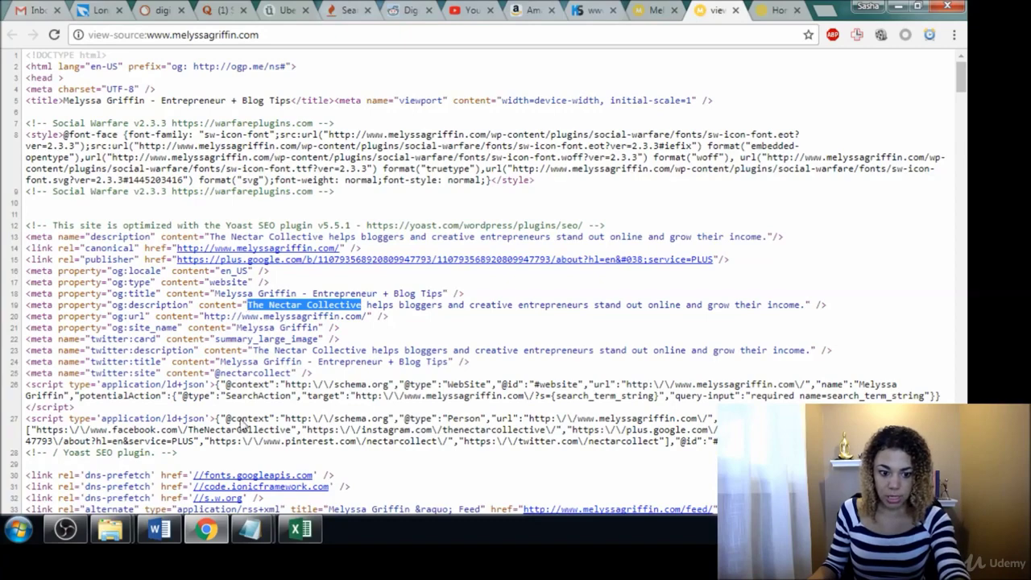
pyautogui.moveTo(250, 529)
pyautogui.click(334, 452)
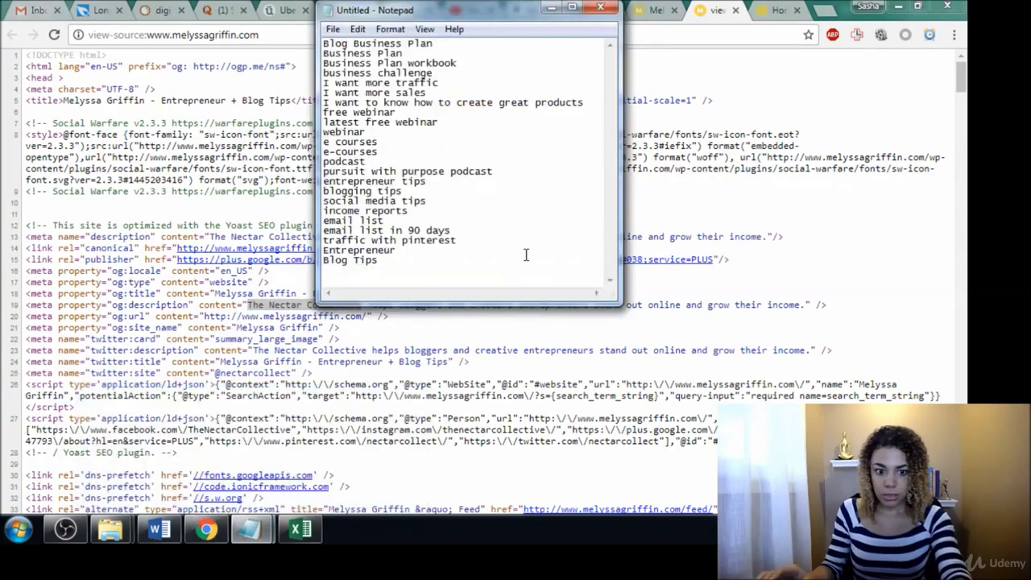
pyautogui.click(384, 263)
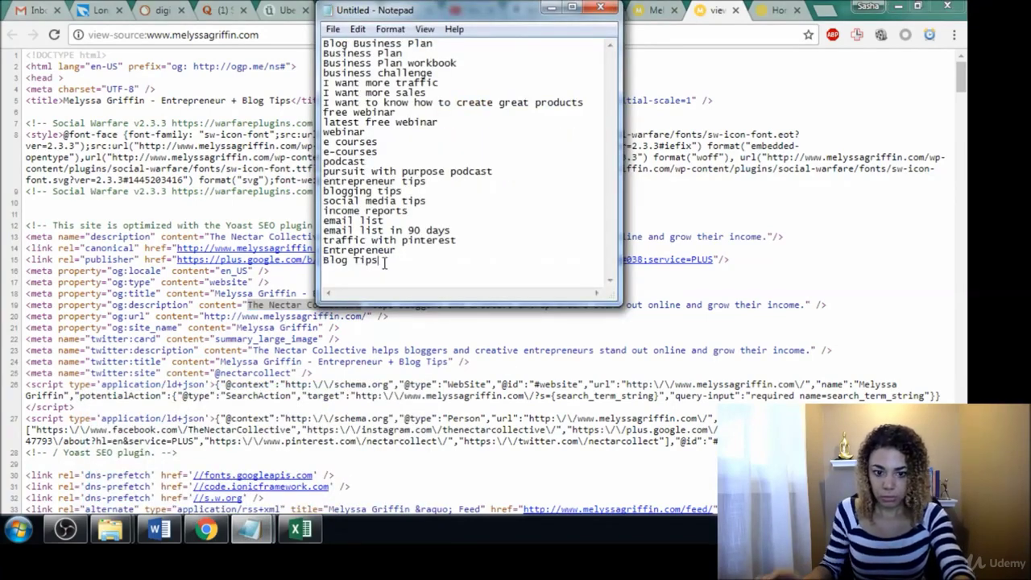
pyautogui.press('Return')
pyautogui.write('The Nectar Collective')
# Step: Copy "bloggers and creative entrepreneurs" from the og:description tag onto a new line of the Notepad list
pyautogui.click(381, 477)
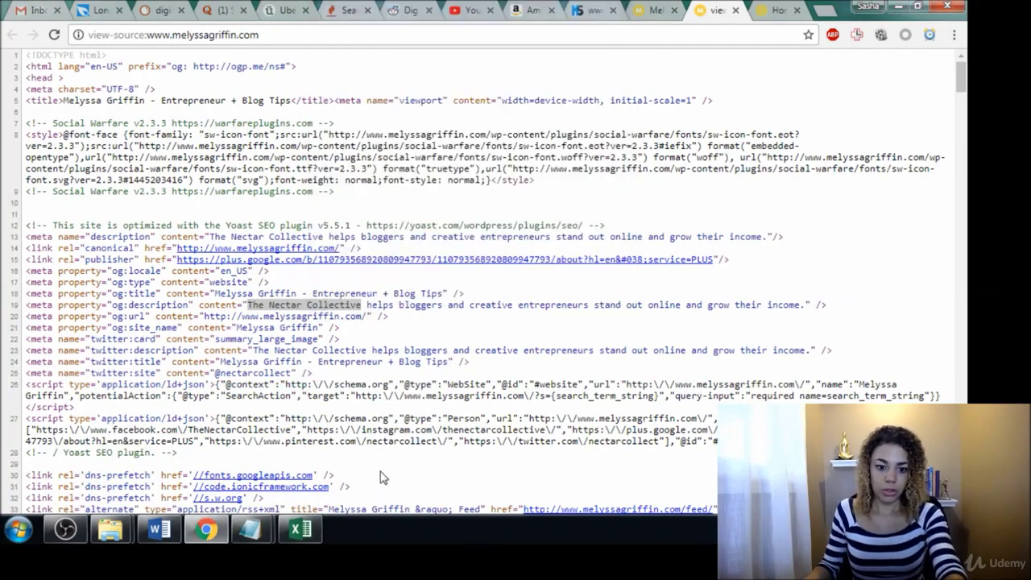
pyautogui.tripleClick(382, 477)
pyautogui.moveTo(401, 305); pyautogui.dragTo(26, 305)
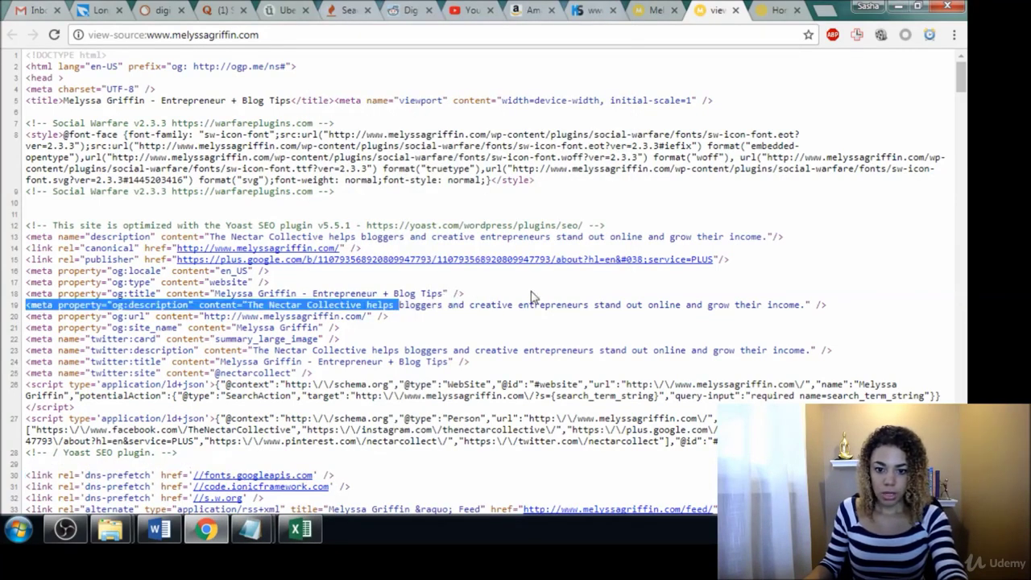
pyautogui.keyDown('shift'); pyautogui.click(588, 304); pyautogui.keyUp('shift')
pyautogui.hotkey('ctrl', 'c')
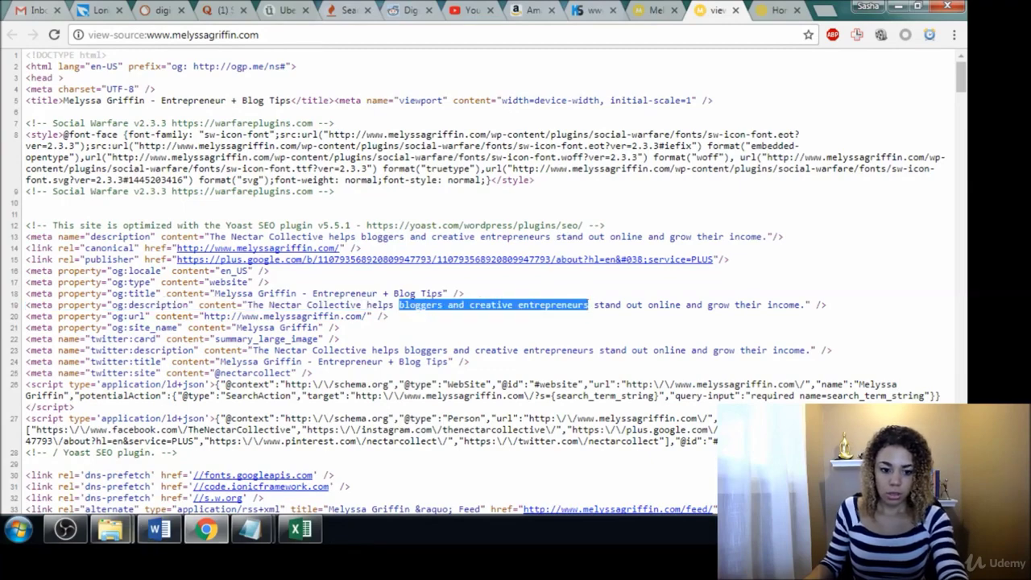
pyautogui.click(251, 530)
pyautogui.click(448, 290)
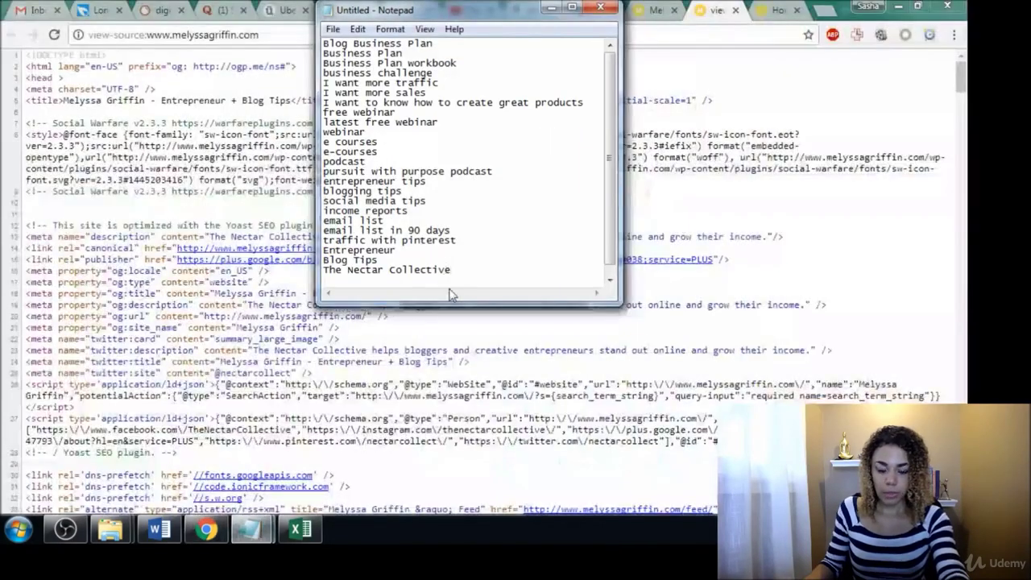
pyautogui.press('Return')
pyautogui.hotkey('ctrl', 'v')
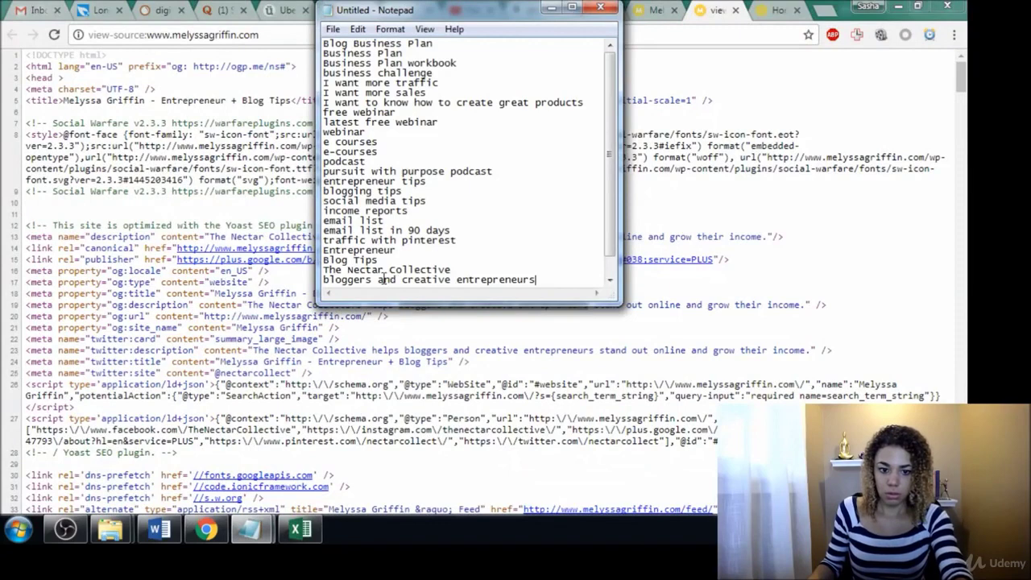
# Step: Paste the copied phrase again on a new line and split it into separate lines "bloggers" and "creative entrepreneurs"
pyautogui.press('Return')
pyautogui.hotkey('ctrl', 'v')
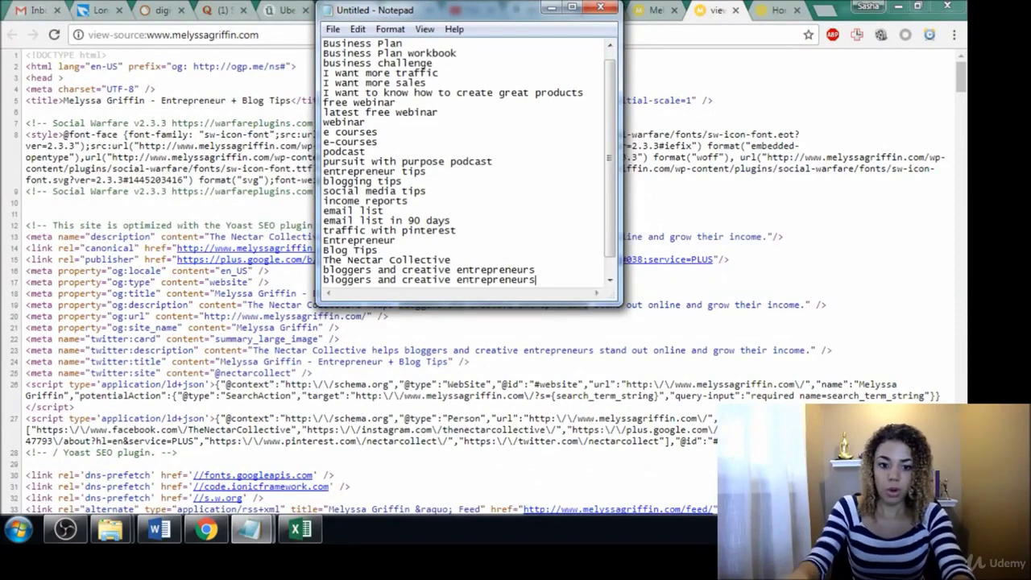
pyautogui.click(401, 281)
pyautogui.press('BackSpace')
pyautogui.press('BackSpace')
pyautogui.press('BackSpace')
pyautogui.press('BackSpace')
pyautogui.press('BackSpace')
pyautogui.press('Return')
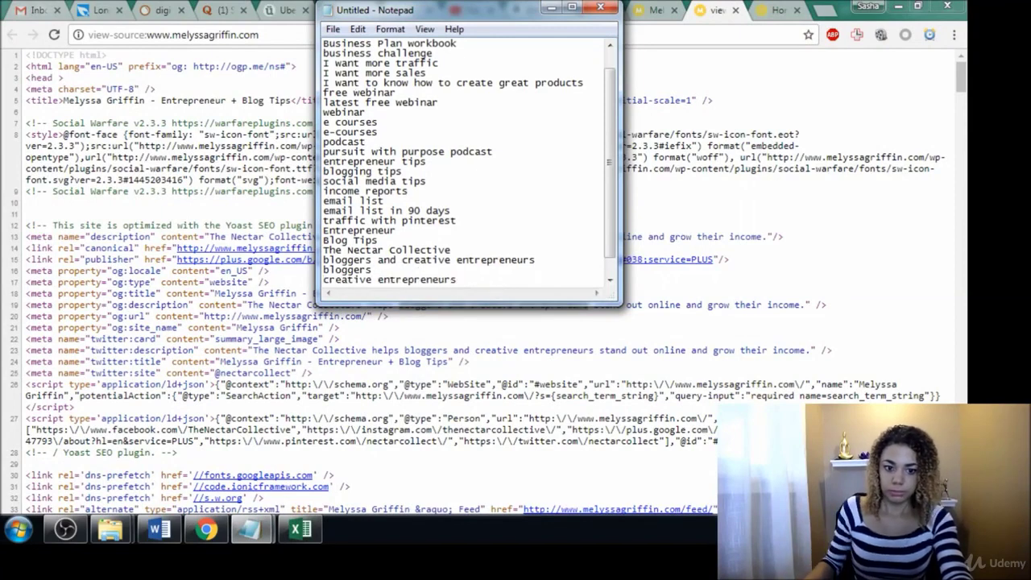
# Step: Copy "stand out online and grow their income" from the source code's og:description tag onto a new line of the Notepad list
pyautogui.click(554, 338)
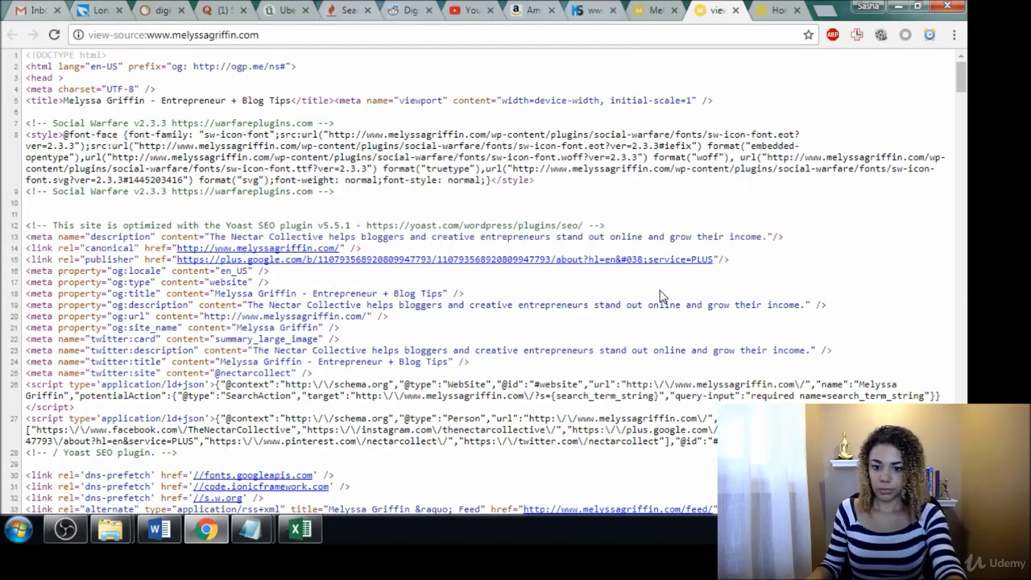
pyautogui.moveTo(594, 305); pyautogui.dragTo(803, 306)
pyautogui.hotkey('ctrl', 'c')
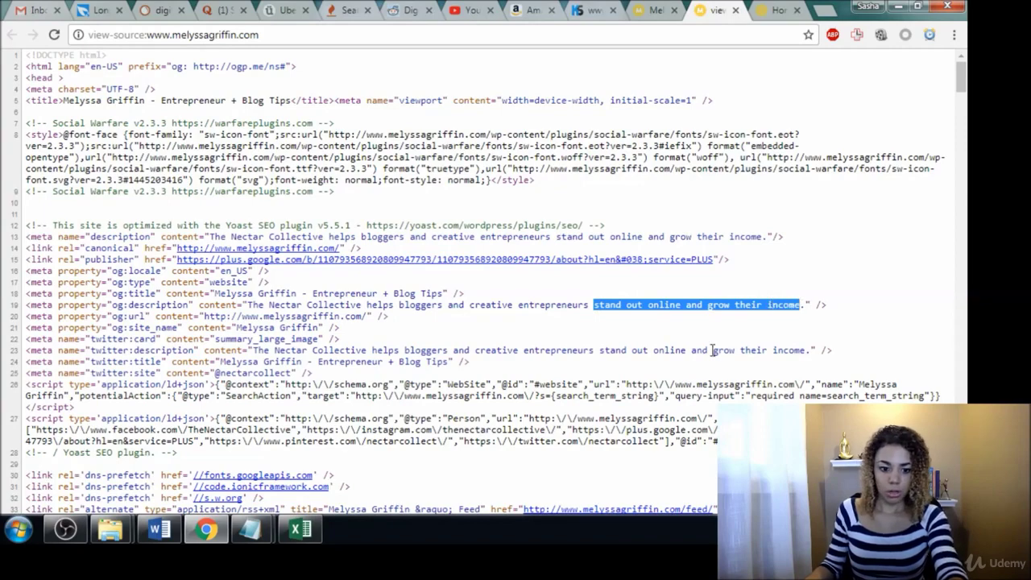
pyautogui.click(252, 529)
pyautogui.click(316, 453)
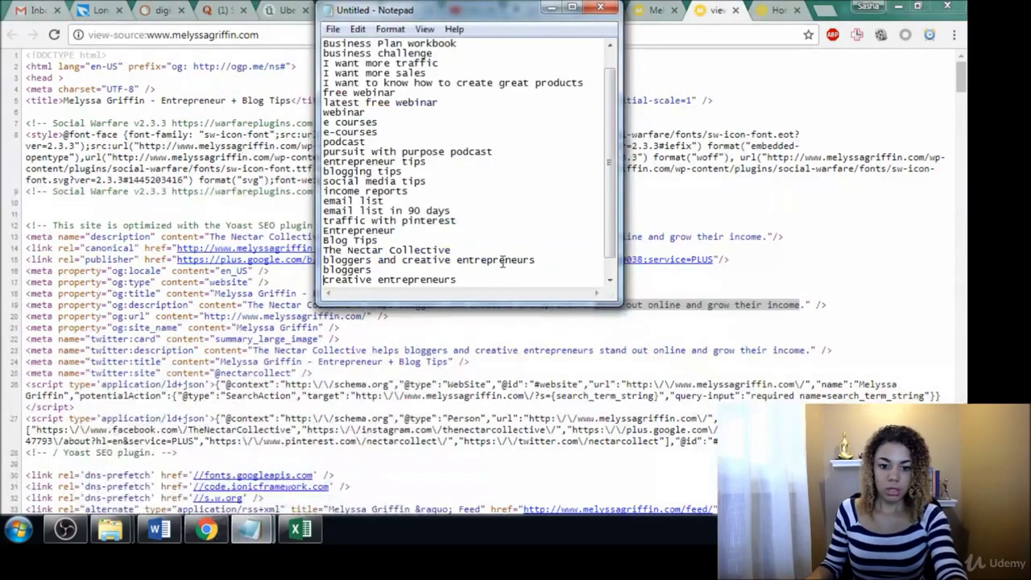
pyautogui.press('Return')
pyautogui.hotkey('ctrl', 'v')
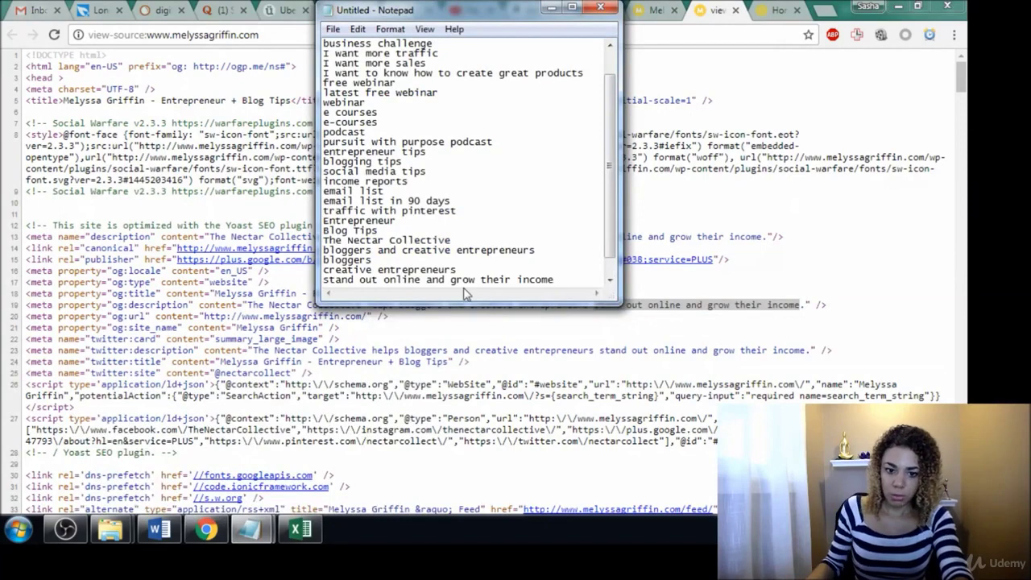
# Step: Split the pasted phrase into separate lines "stand out online" and "grow their income", removing the word "and"
pyautogui.click(453, 279)
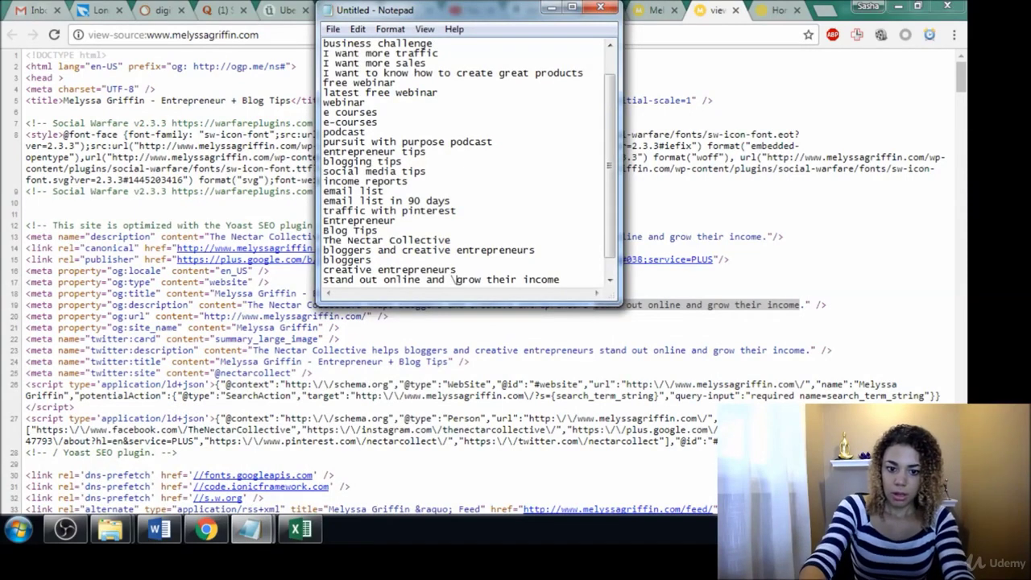
pyautogui.press('BackSpace')
pyautogui.press('BackSpace')
pyautogui.press('BackSpace')
pyautogui.press('BackSpace')
pyautogui.press('BackSpace')
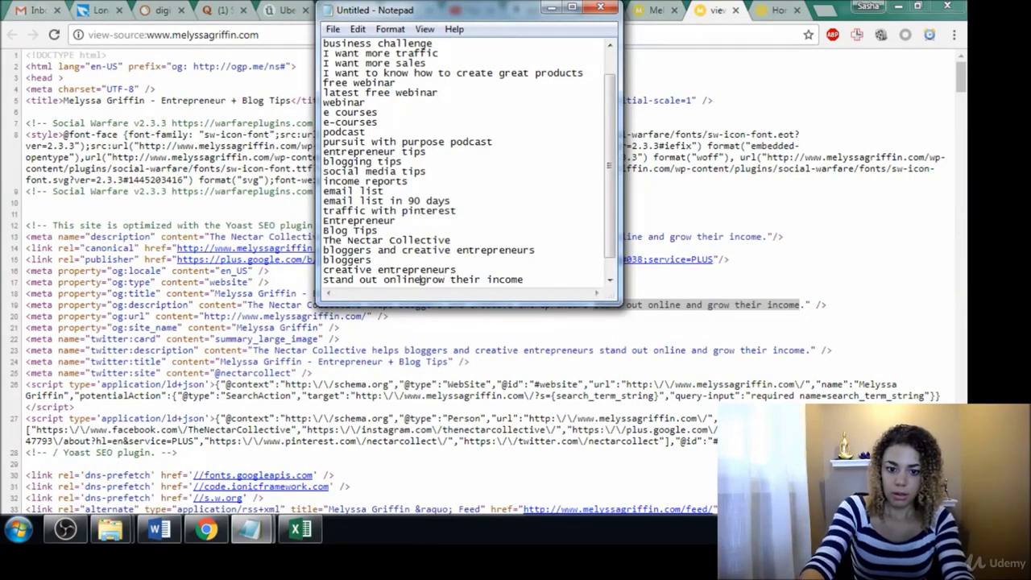
pyautogui.press('Return')
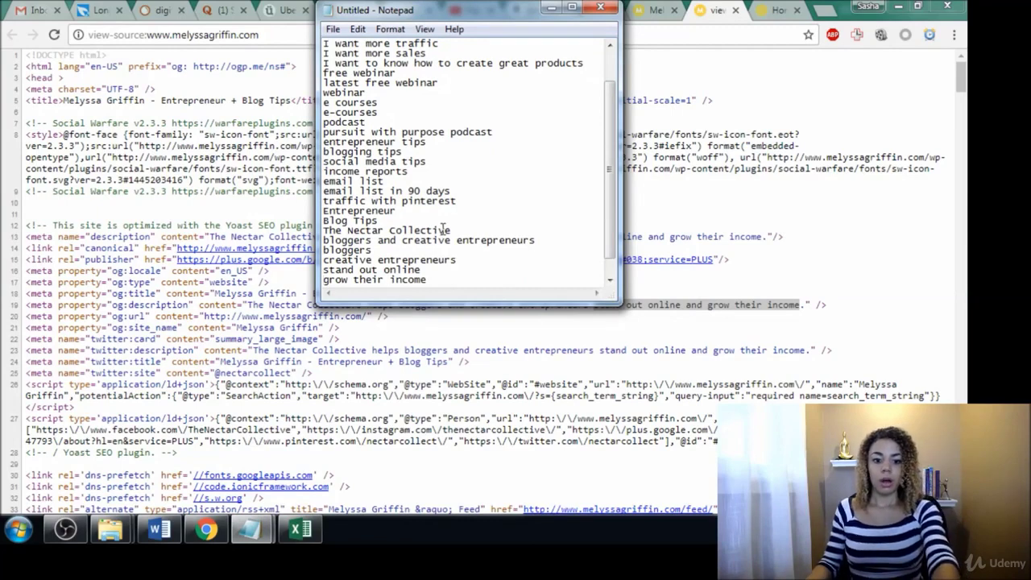
pyautogui.scroll(2, 419, 249)
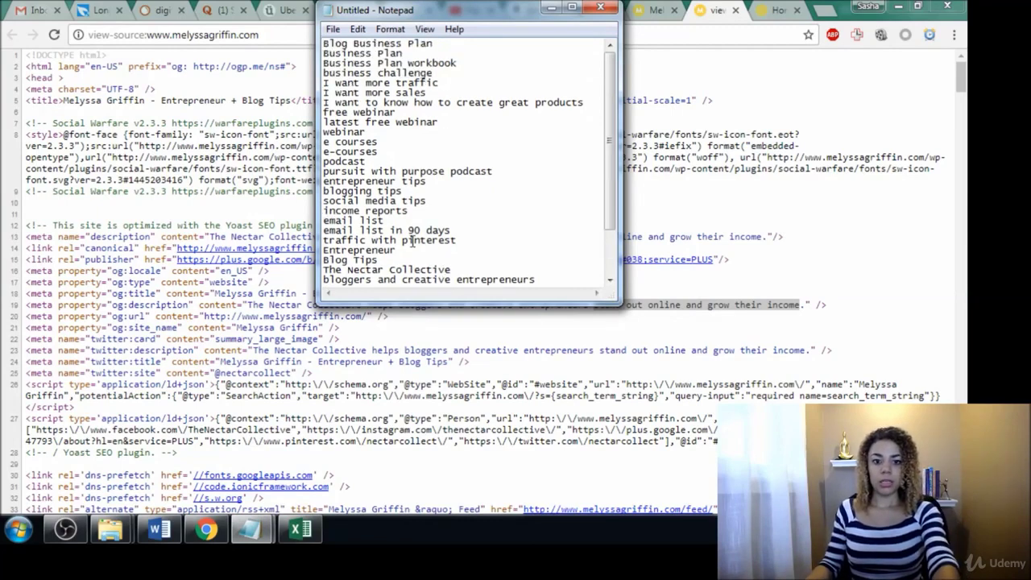
pyautogui.moveTo(325, 41); pyautogui.dragTo(498, 342)
pyautogui.click(507, 180)
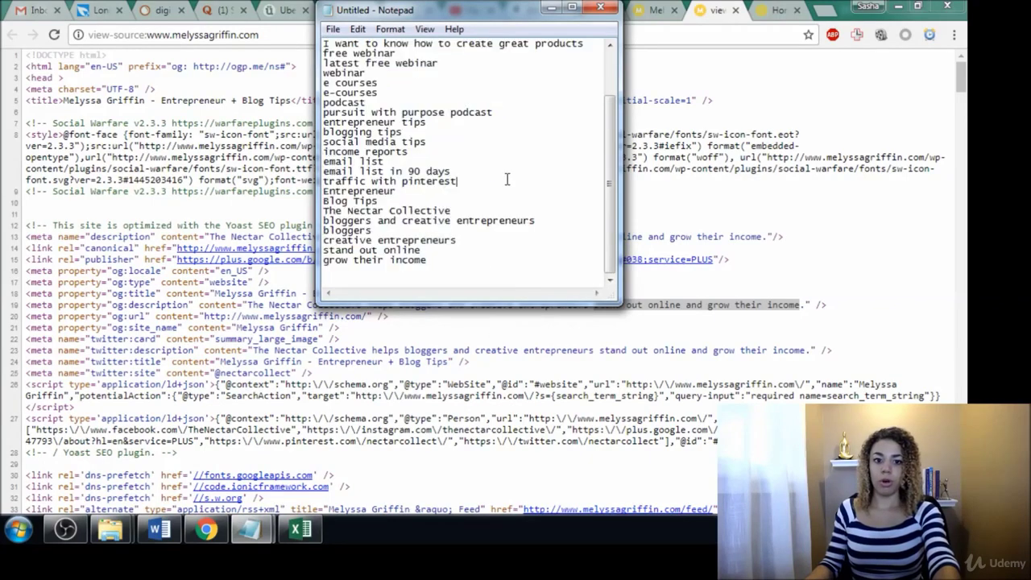
pyautogui.scroll(2, 509, 148)
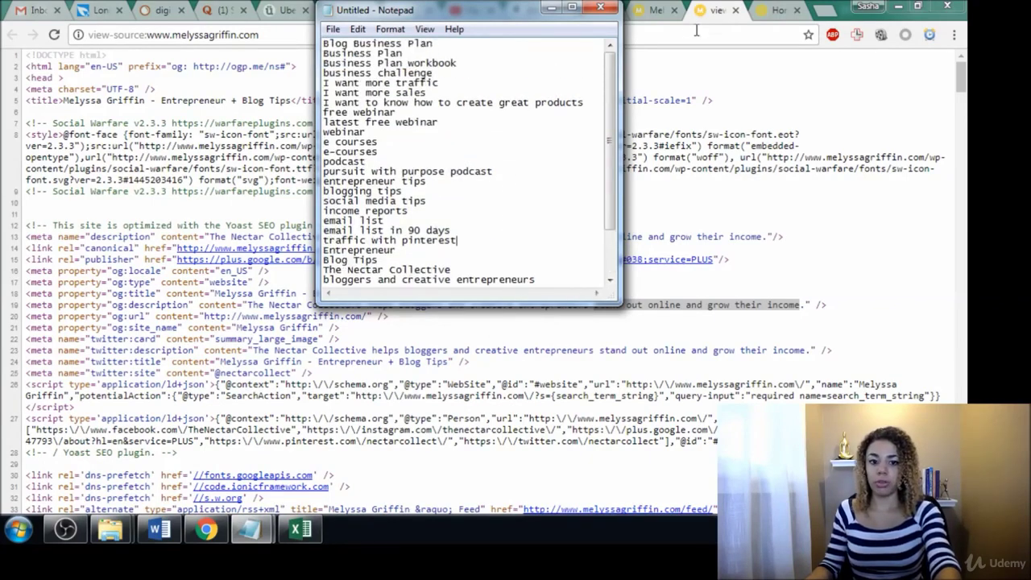
# Step: Close the page source view and open the About page of the competitor's website
pyautogui.click(735, 13)
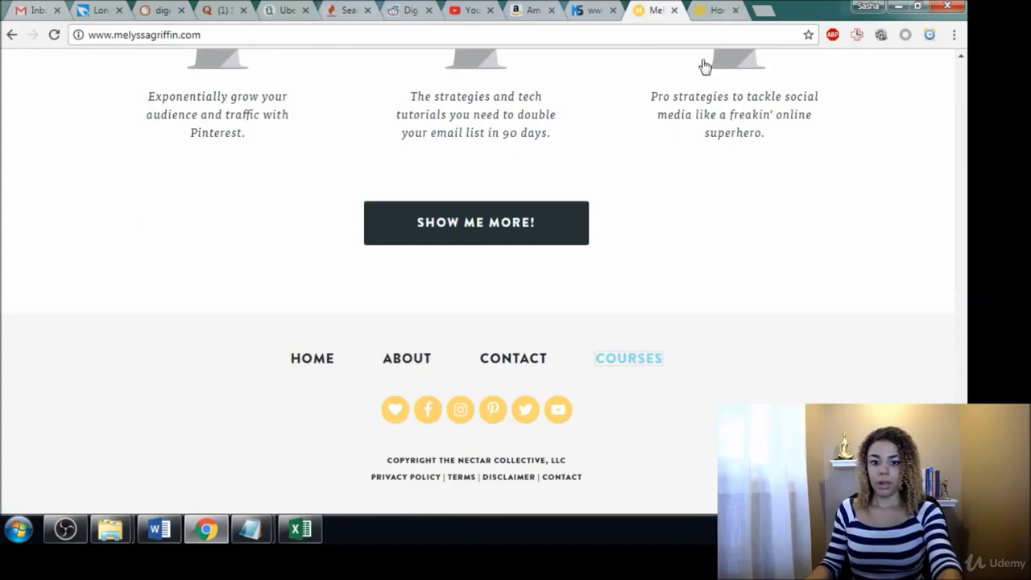
pyautogui.scroll(10, 652, 292)
pyautogui.scroll(15, 653, 293)
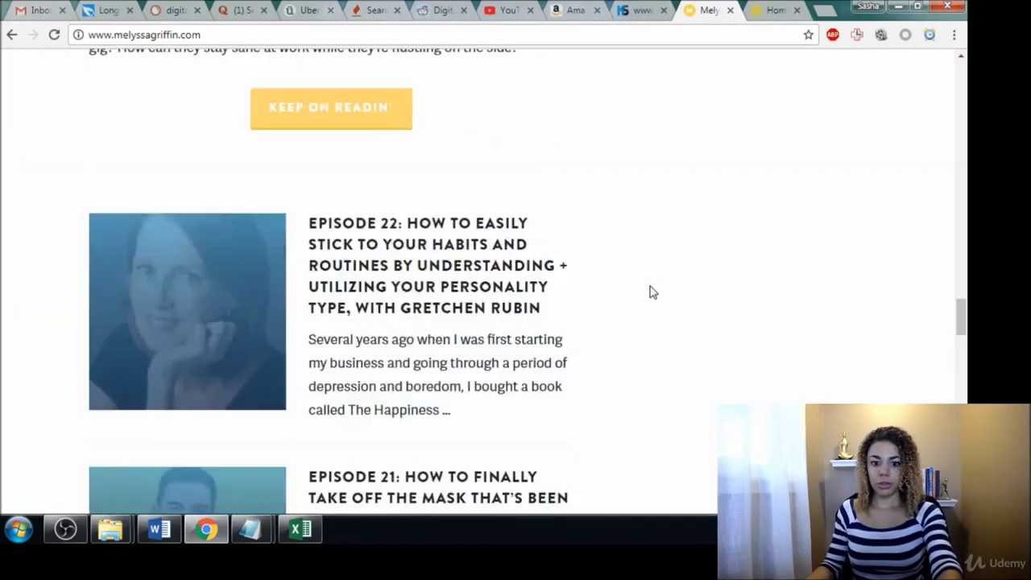
pyautogui.scroll(10, 653, 292)
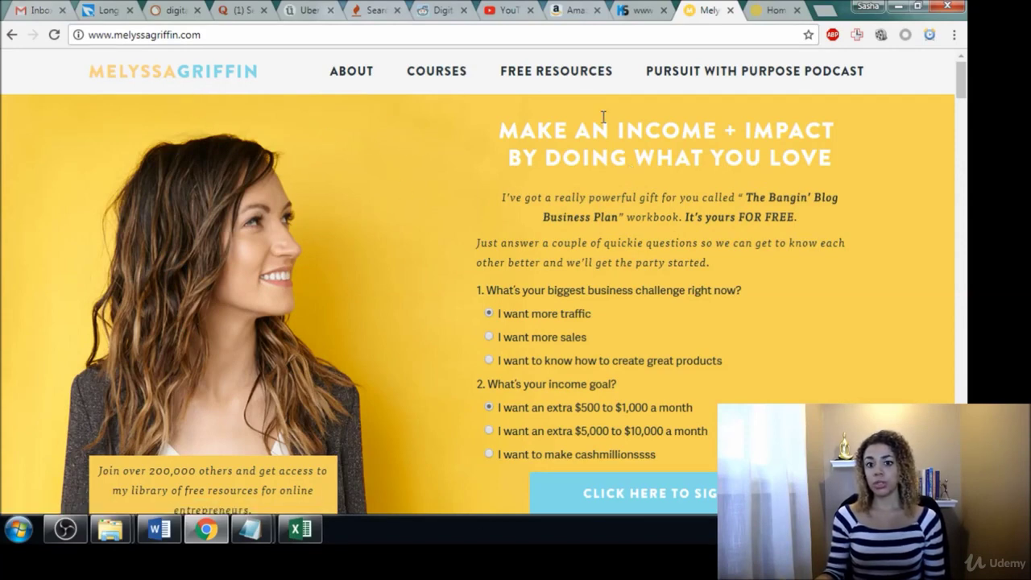
pyautogui.moveTo(960, 93); pyautogui.dragTo(961, 119)
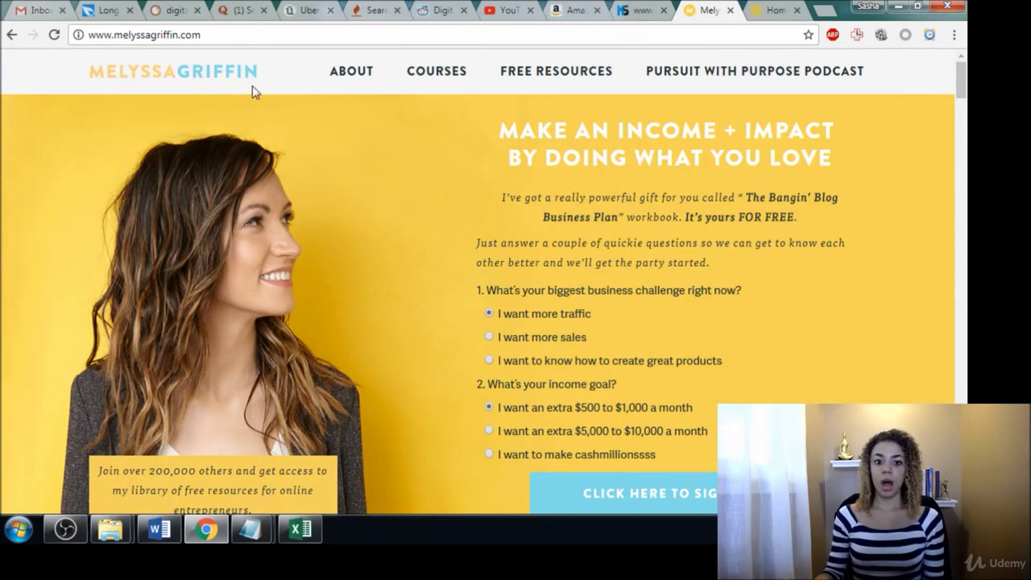
pyautogui.click(360, 78)
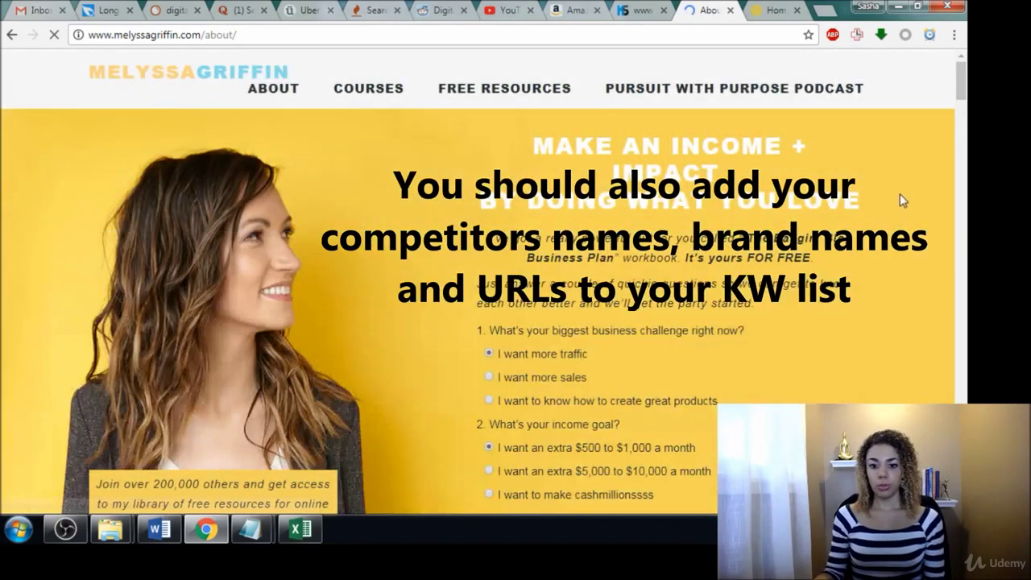
# Step: Copy "online business journey" from the bold heading on the About page and add it as a new line at the end of the Notepad list
pyautogui.moveTo(962, 101); pyautogui.dragTo(963, 140)
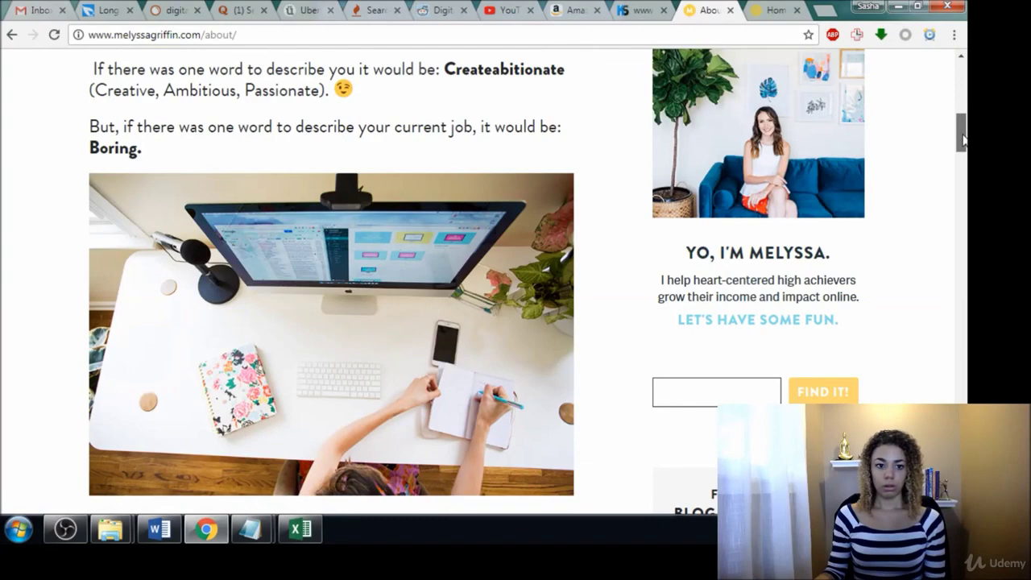
pyautogui.moveTo(963, 141); pyautogui.dragTo(960, 198)
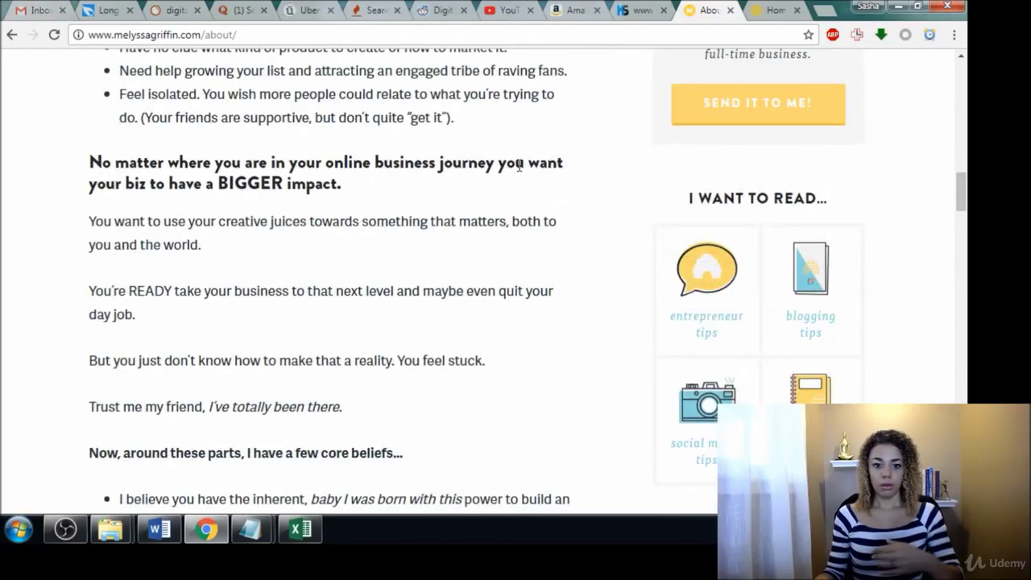
pyautogui.moveTo(495, 164); pyautogui.dragTo(329, 161)
pyautogui.hotkey('ctrl', 'c')
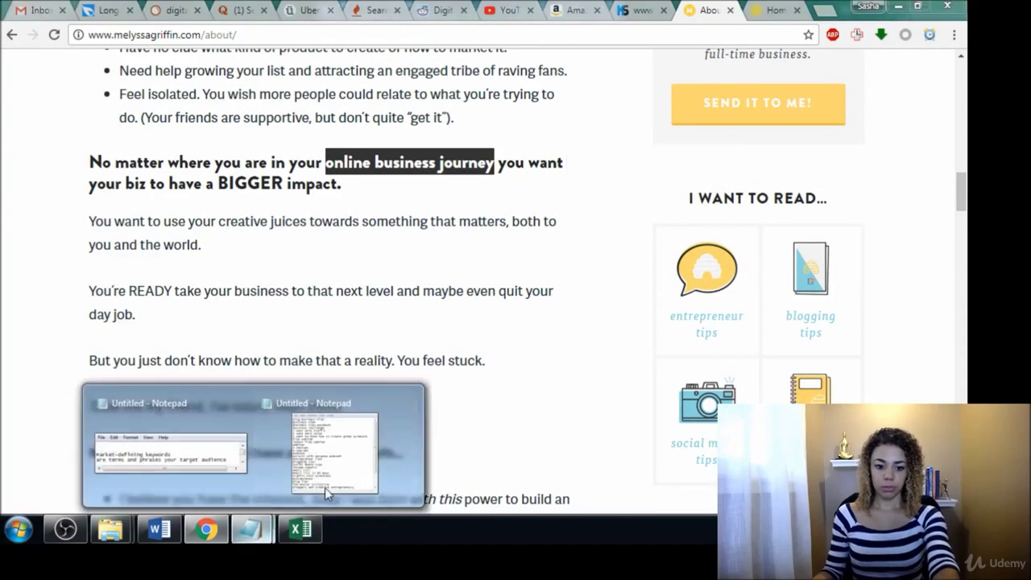
pyautogui.click(251, 529)
pyautogui.scroll(-2, 560, 276)
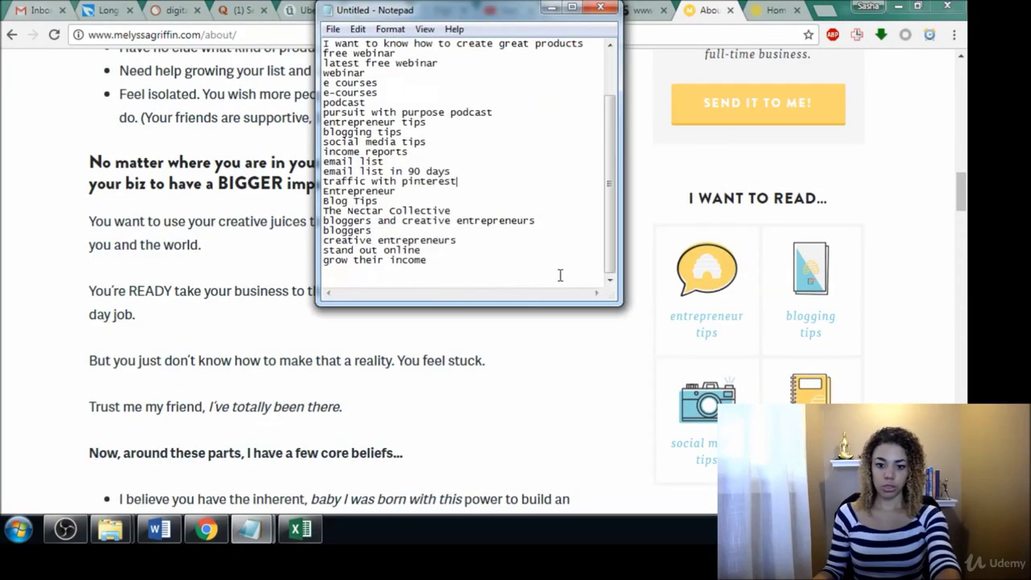
pyautogui.click(431, 263)
pyautogui.press('Return')
pyautogui.hotkey('ctrl', 'v')
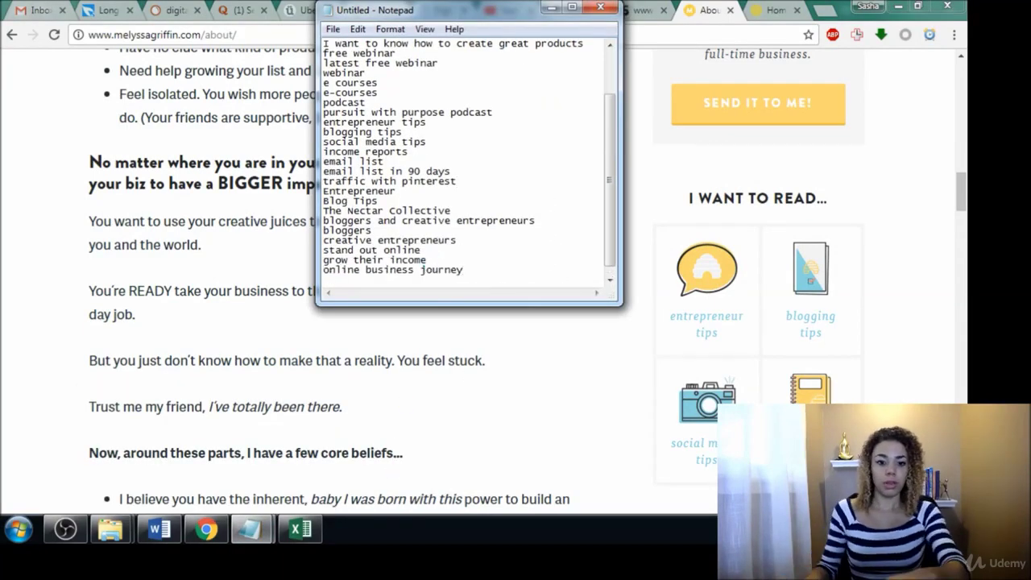
# Step: Add "online courses" from further down the About page as a new line of the Notepad list, and return to the web page
pyautogui.click(65, 288)
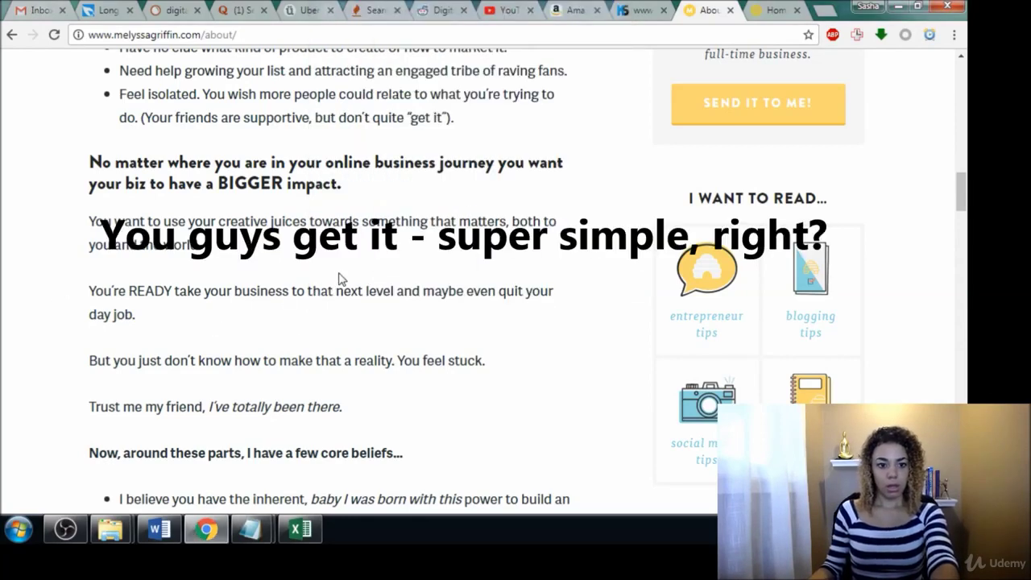
pyautogui.scroll(-4, 340, 278)
pyautogui.scroll(-1, 340, 275)
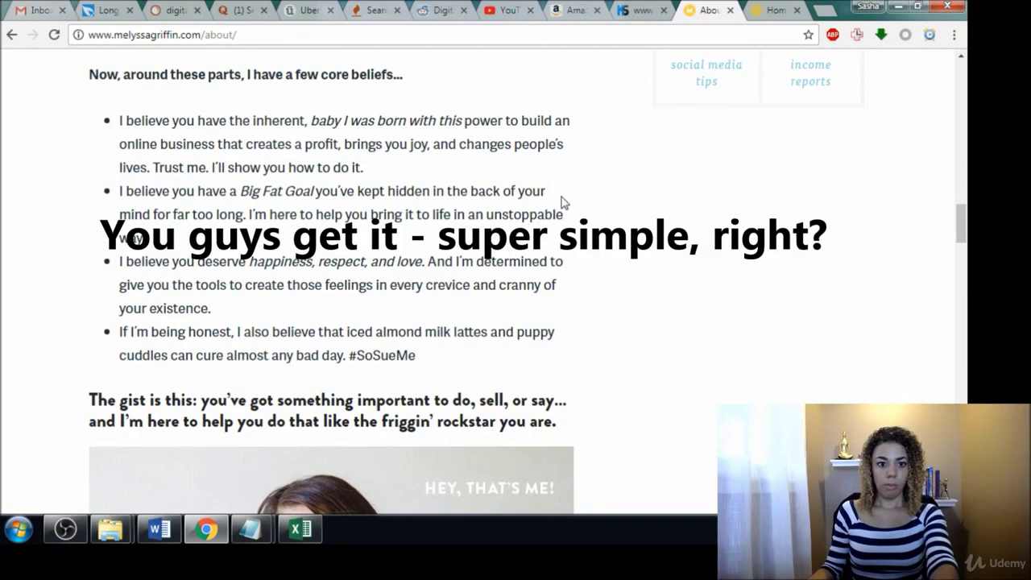
pyautogui.scroll(-4, 563, 202)
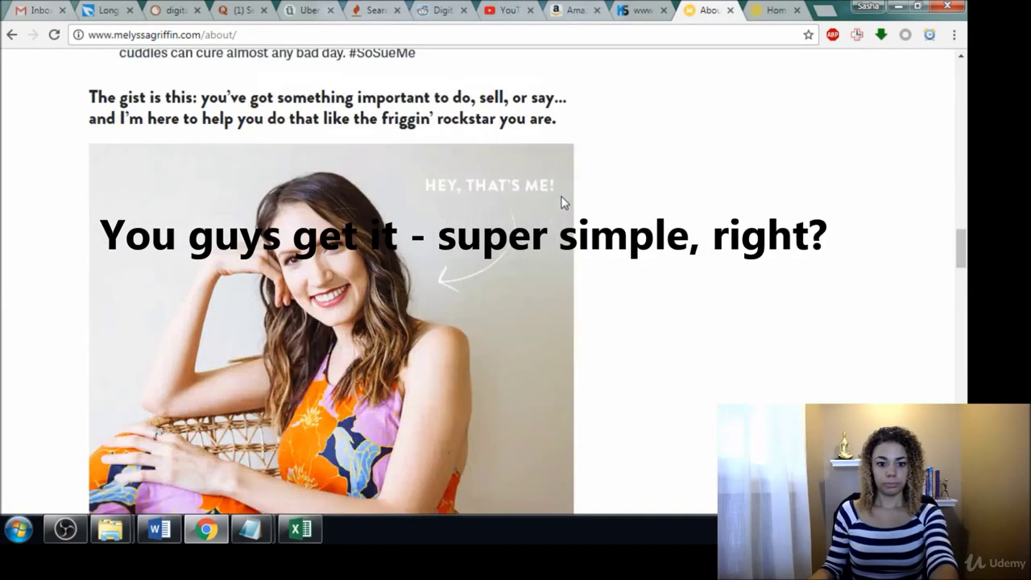
pyautogui.scroll(-6, 564, 203)
pyautogui.moveTo(251, 530)
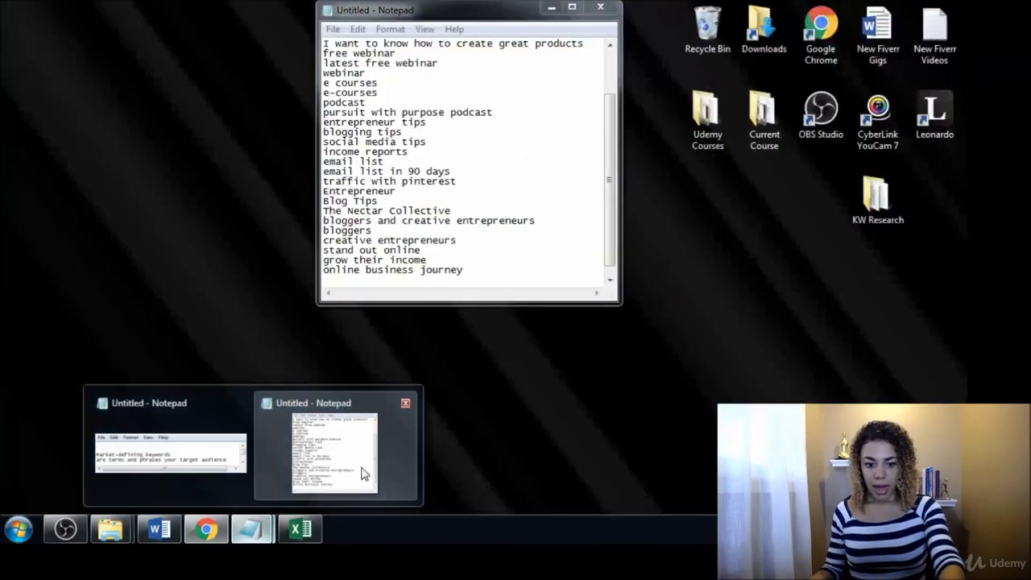
pyautogui.click(364, 474)
pyautogui.press('Return')
pyautogui.write('online courses')
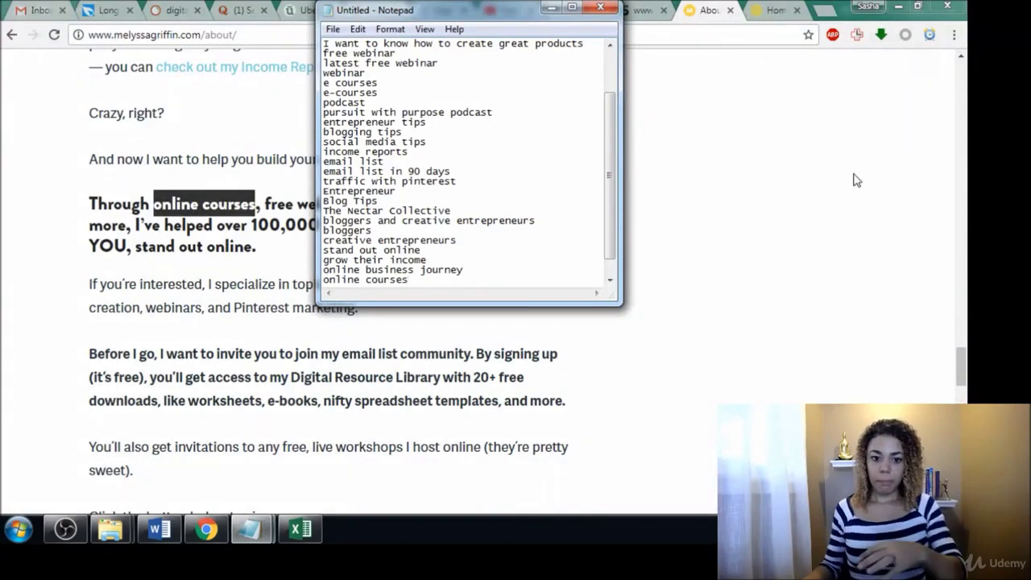
pyautogui.click(768, 216)
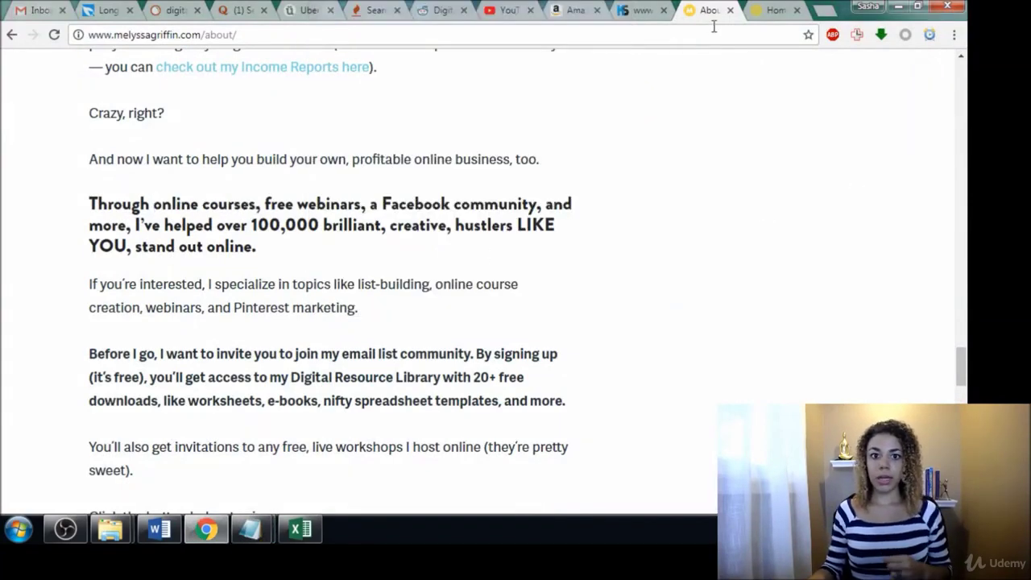